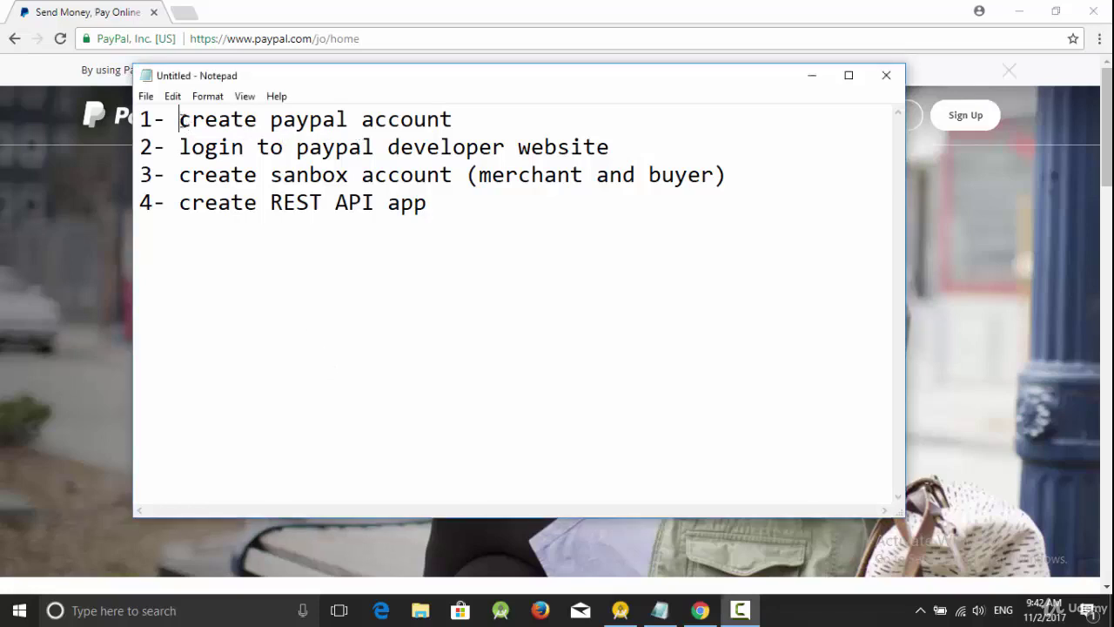
Highlight each of the four Notepad checklist steps, from creating a PayPal account to creating a REST API app
drag(179, 122, 453, 119)
click(469, 114)
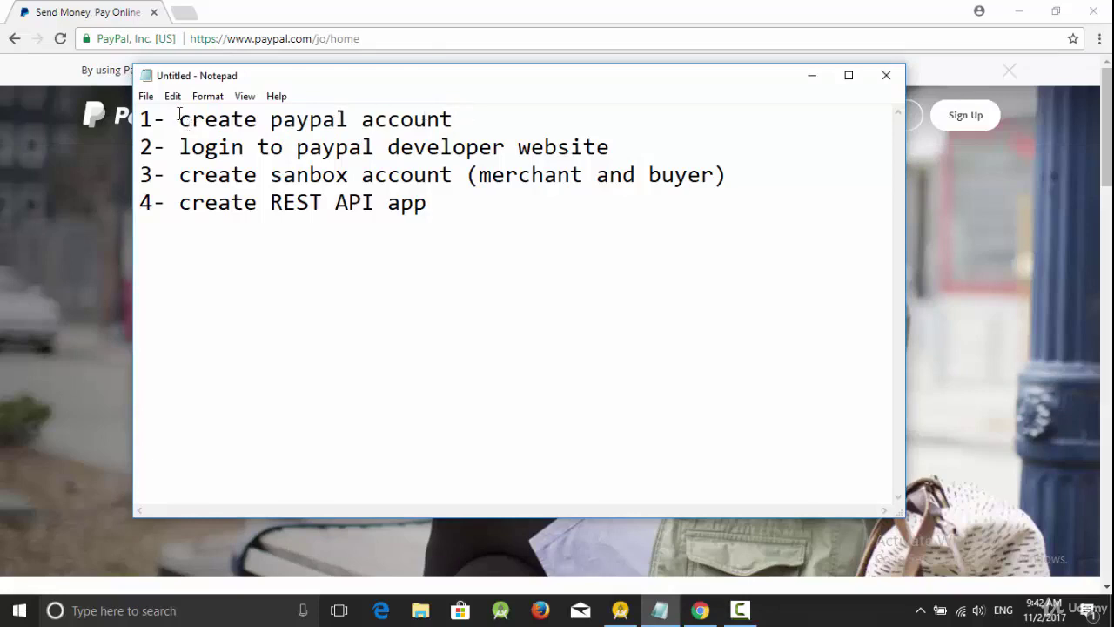
drag(180, 119, 465, 114)
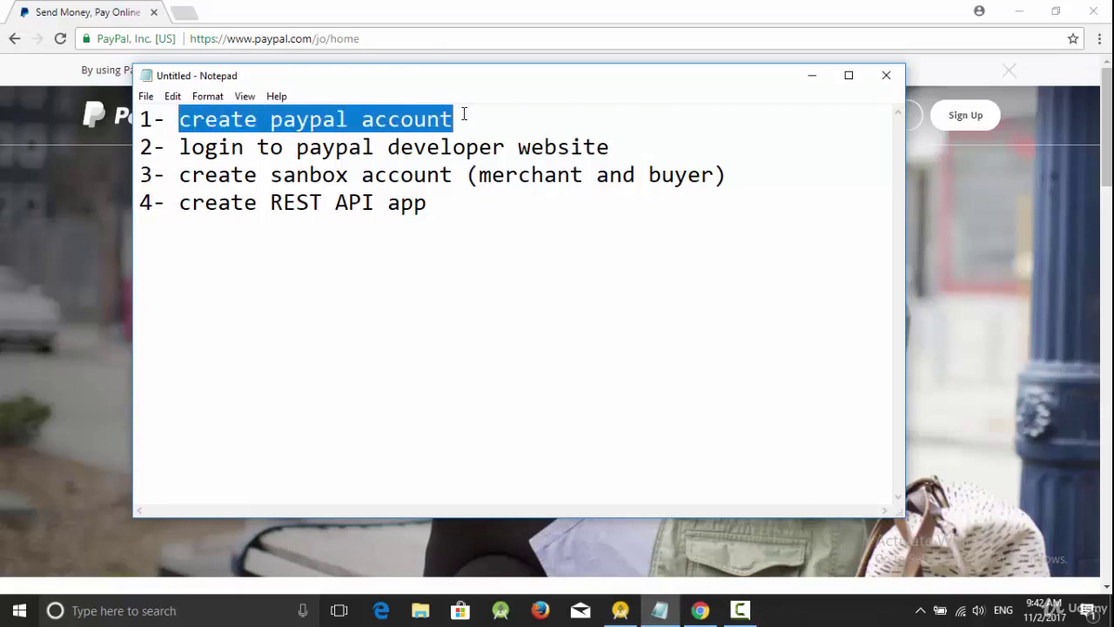
drag(179, 147, 615, 153)
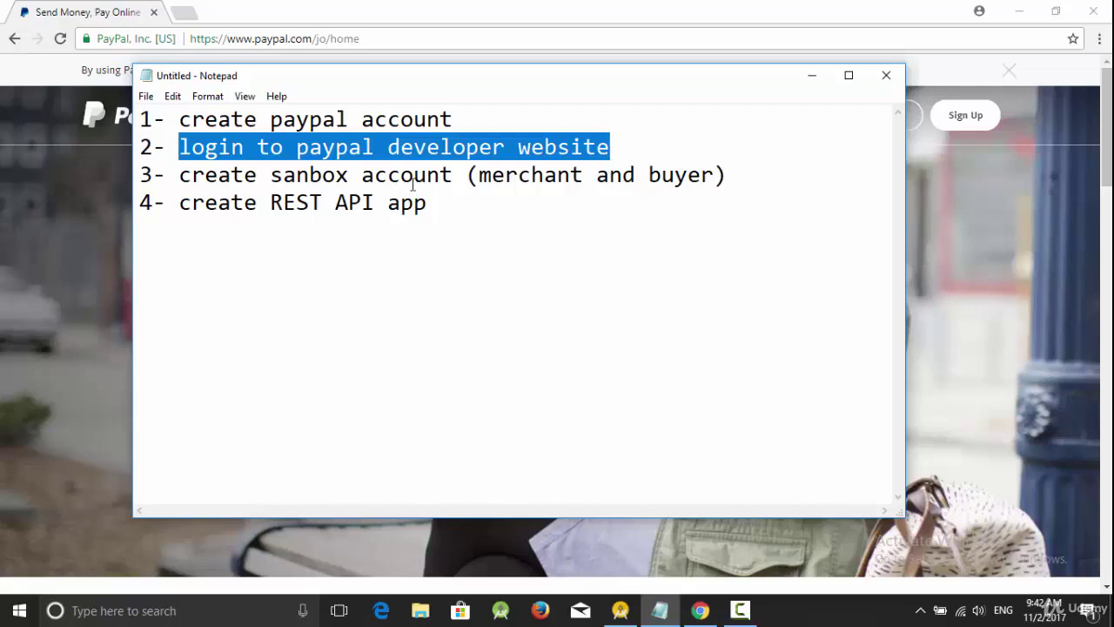
drag(179, 174, 455, 175)
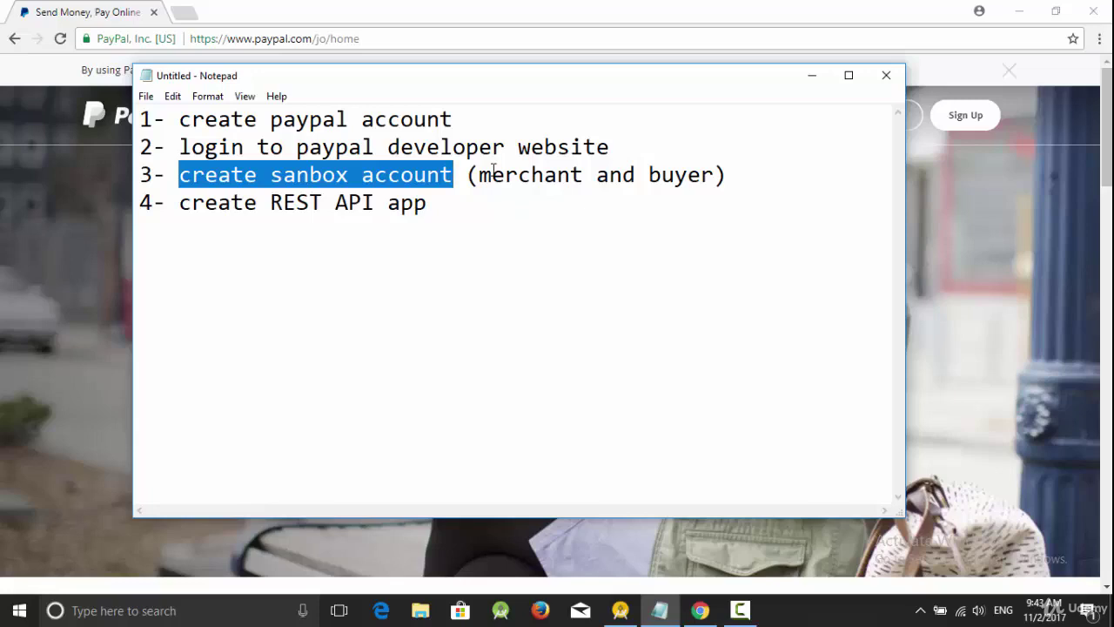
drag(179, 202, 456, 203)
click(457, 202)
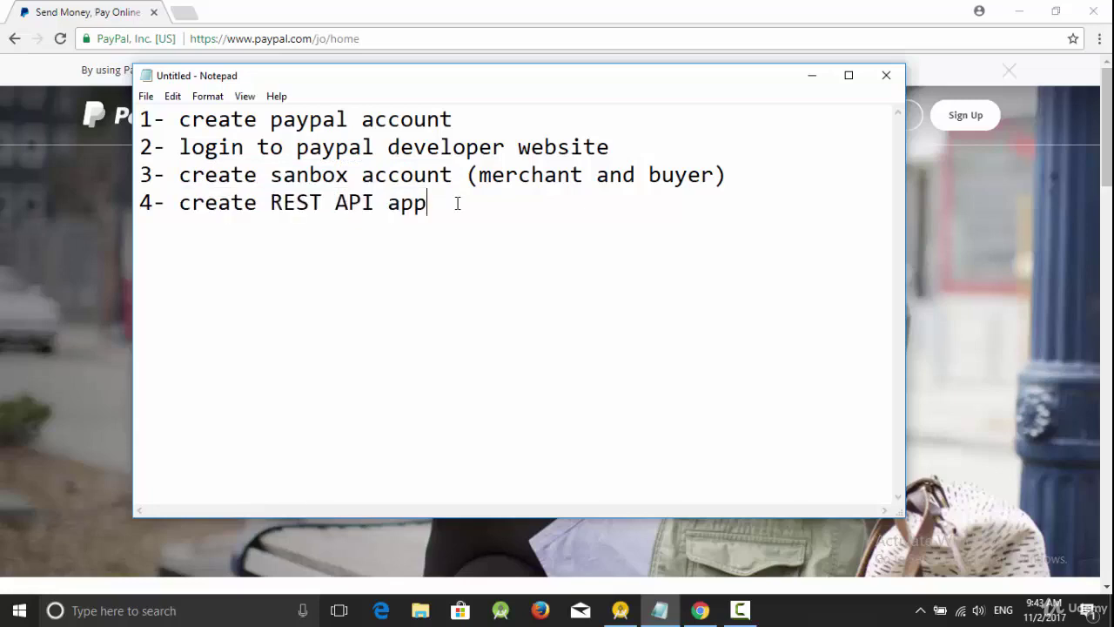
Hide Notepad, start a PayPal personal-account sign-up, then switch to the log-in page
click(811, 80)
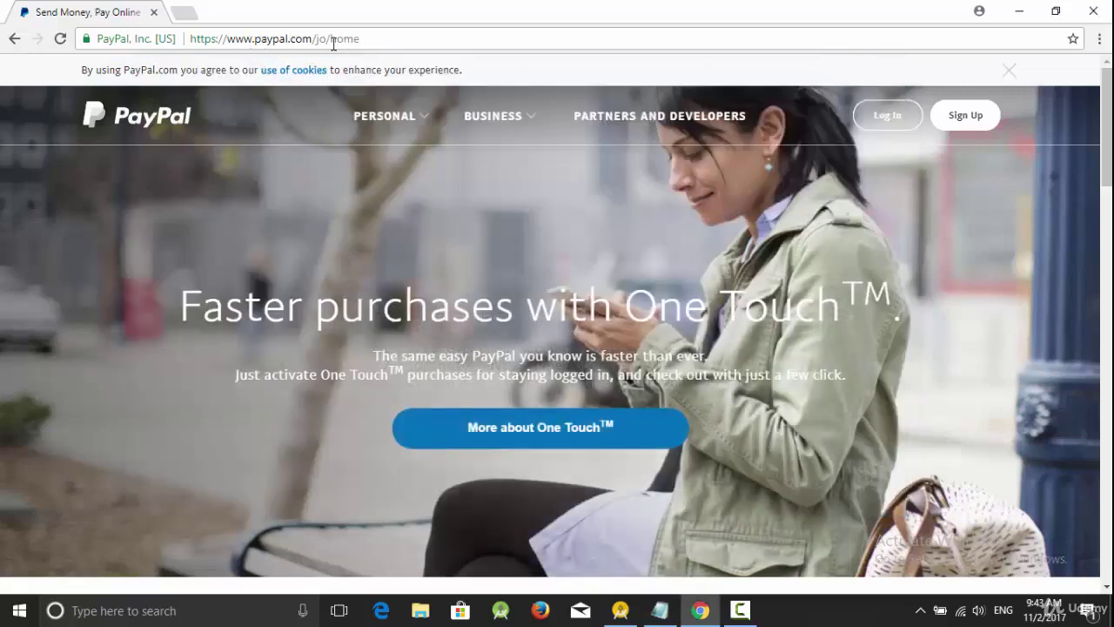
click(956, 122)
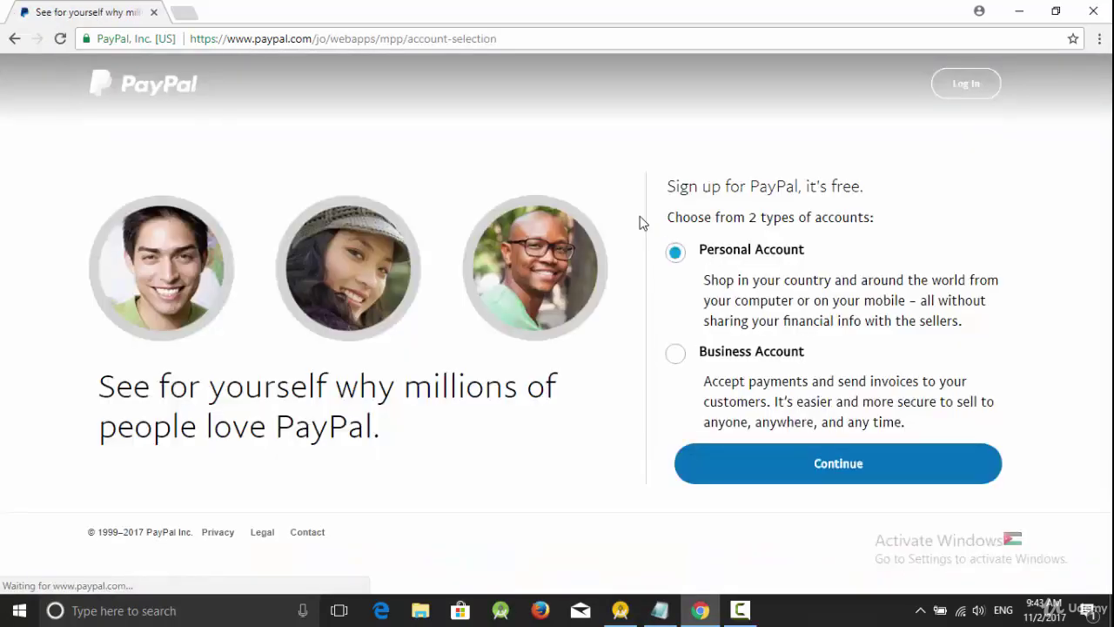
click(775, 460)
click(784, 440)
click(793, 476)
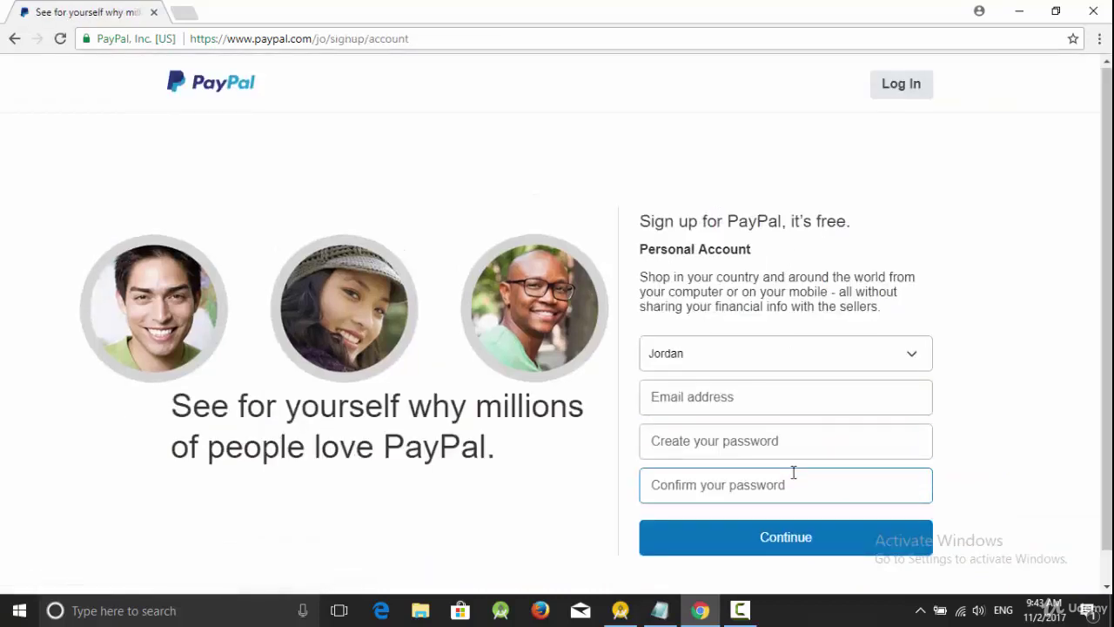
click(905, 84)
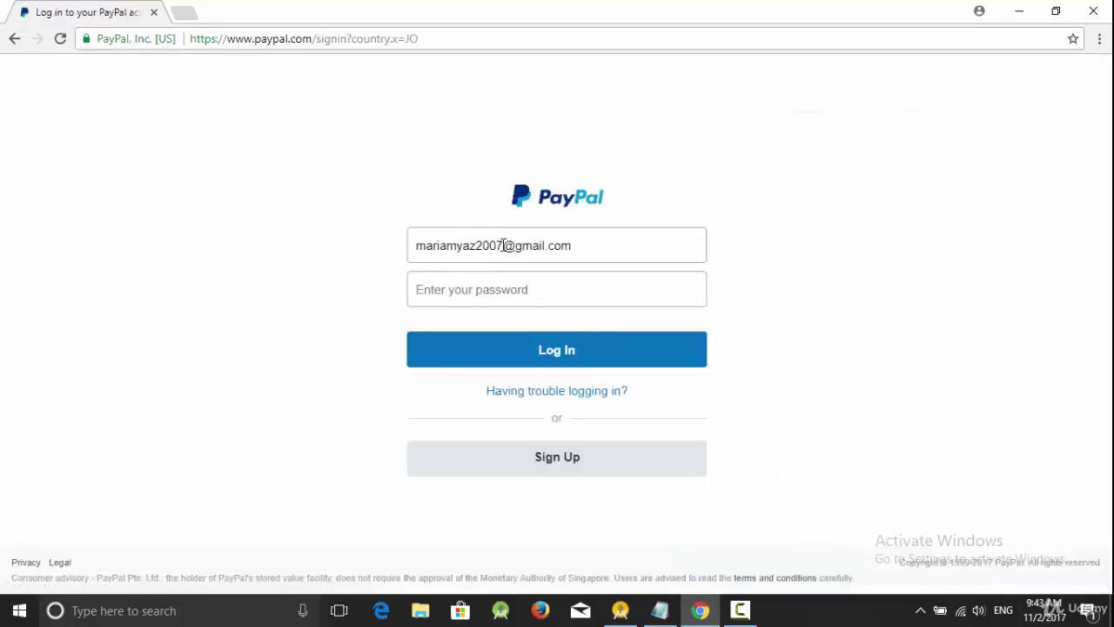
Correct the email address, enter the password and submit the PayPal login
click(503, 245)
key(BackSpace)
key(BackSpace)
key(BackSpace)
key(Tab)
click(471, 247)
key(Tab)
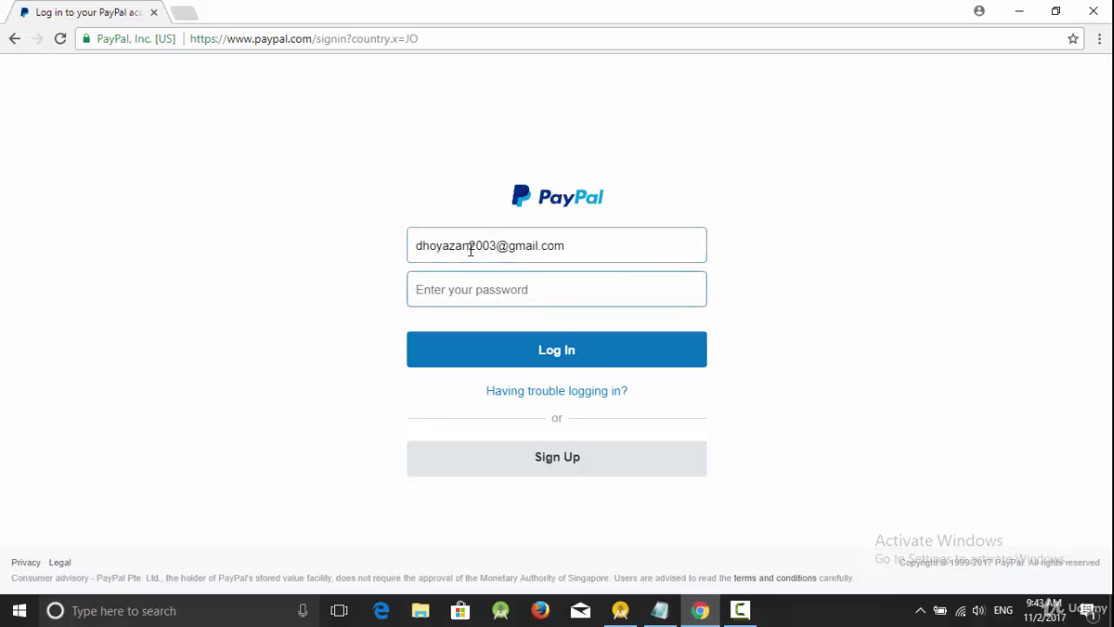
text(•••)
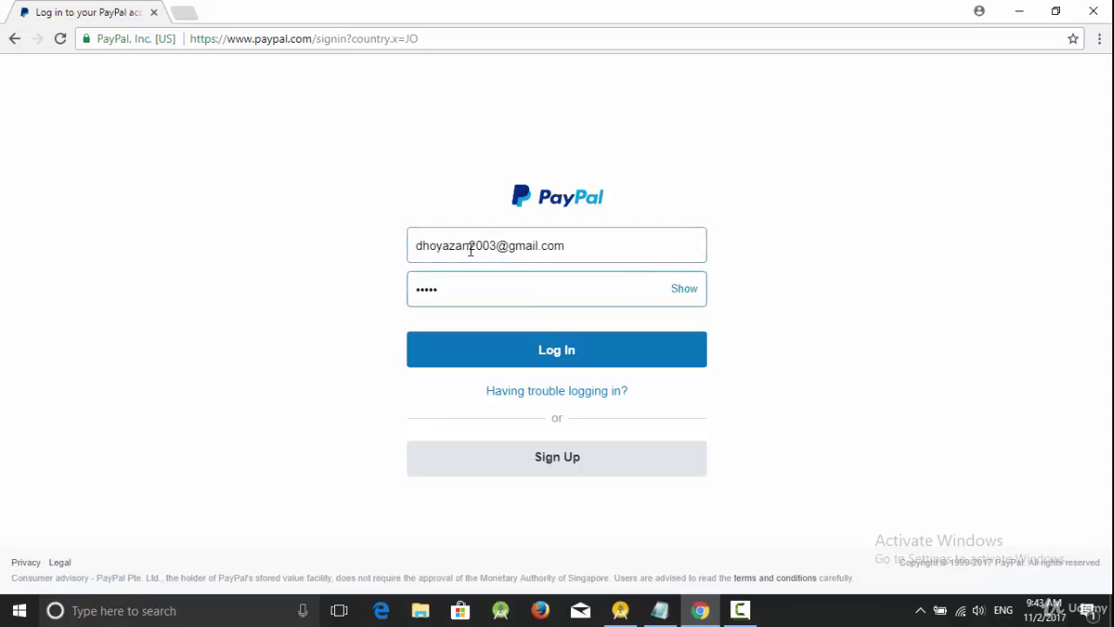
key(Return)
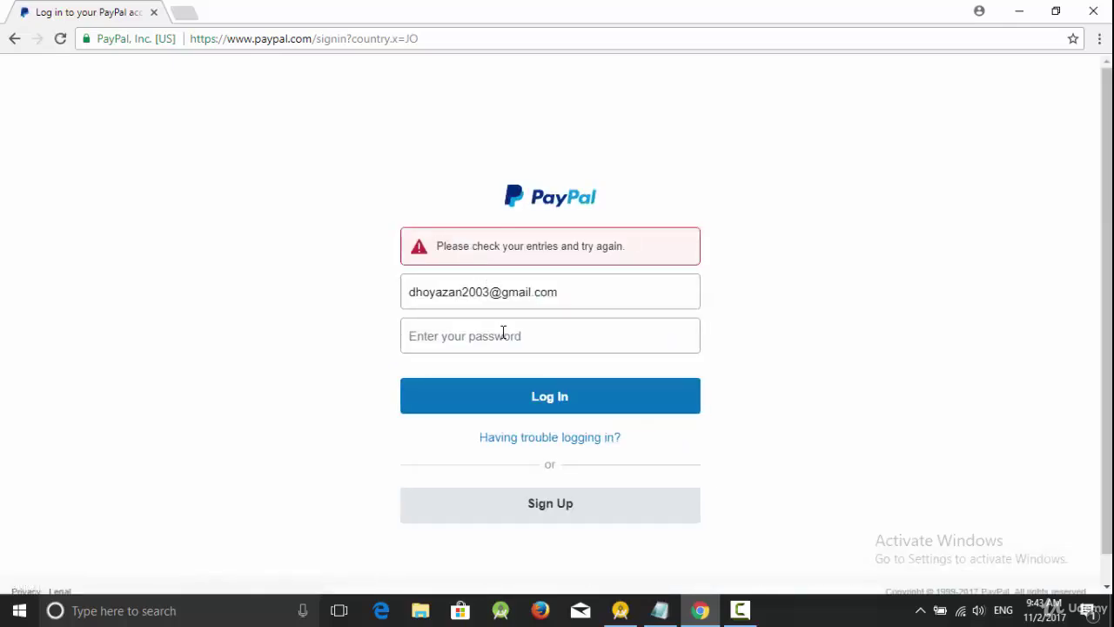
Re-enter the password after the error, log in, then briefly check the notes
click(562, 337)
text(•)
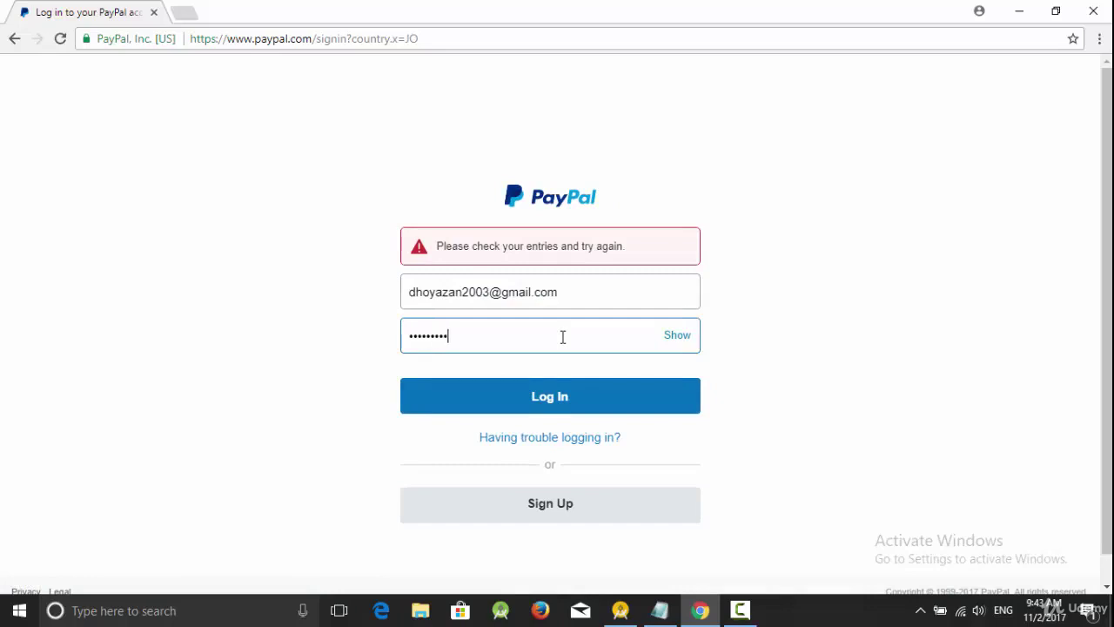
key(Return)
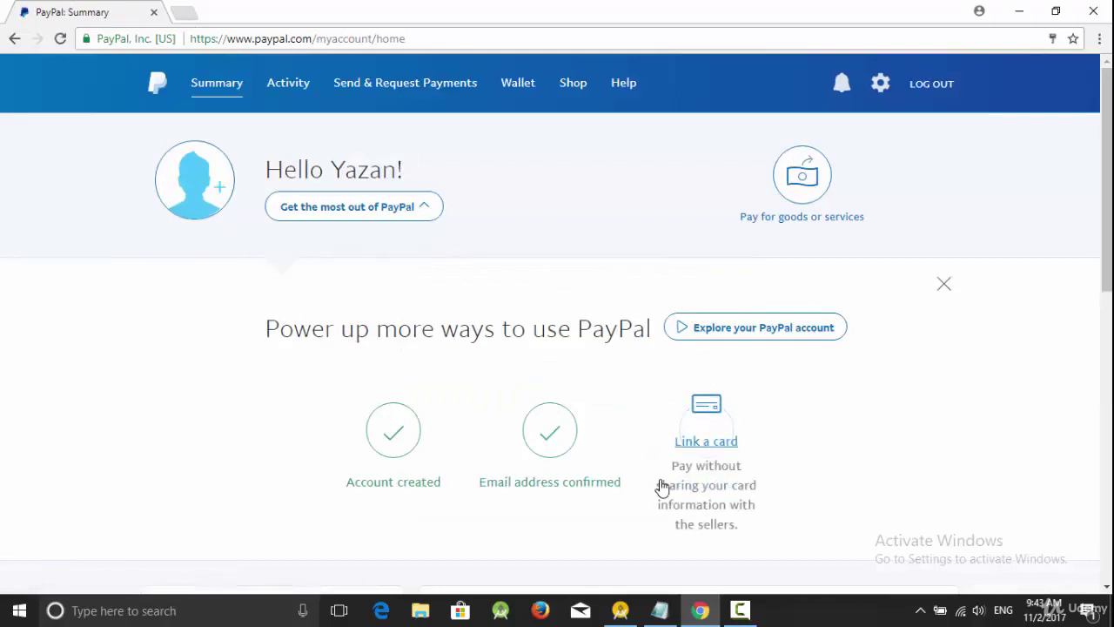
click(660, 610)
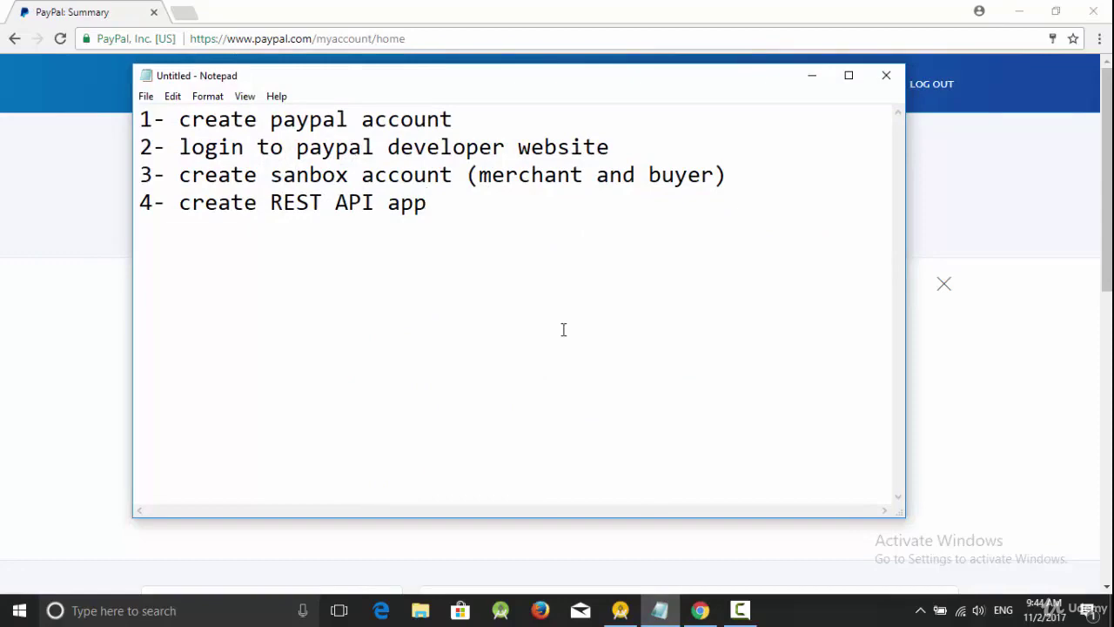
key(alt+Tab)
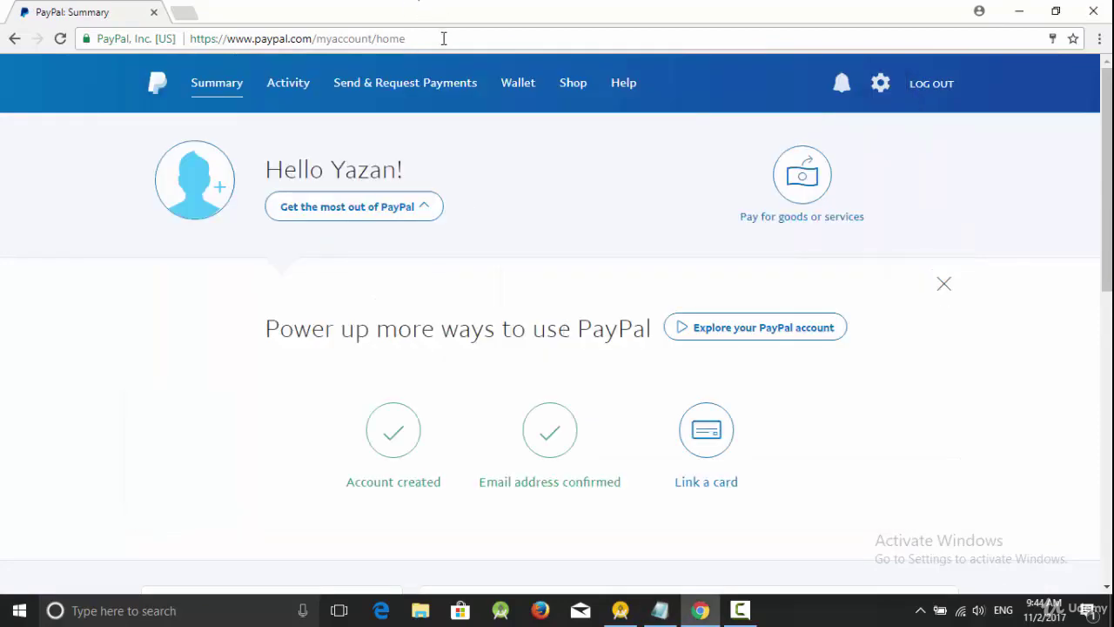
Go to developer.paypal.com and open the Dashboard from the Yazan account menu
click(443, 39)
text(pay)
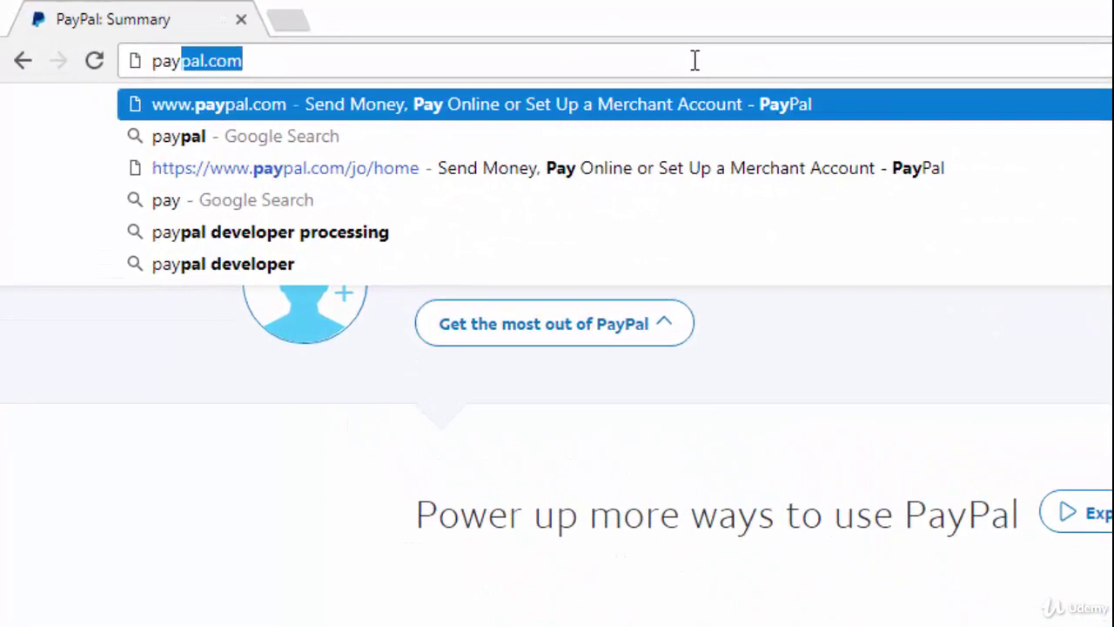
text(pal.com)
key(BackSpace)
key(BackSpace)
key(BackSpace)
key(BackSpace)
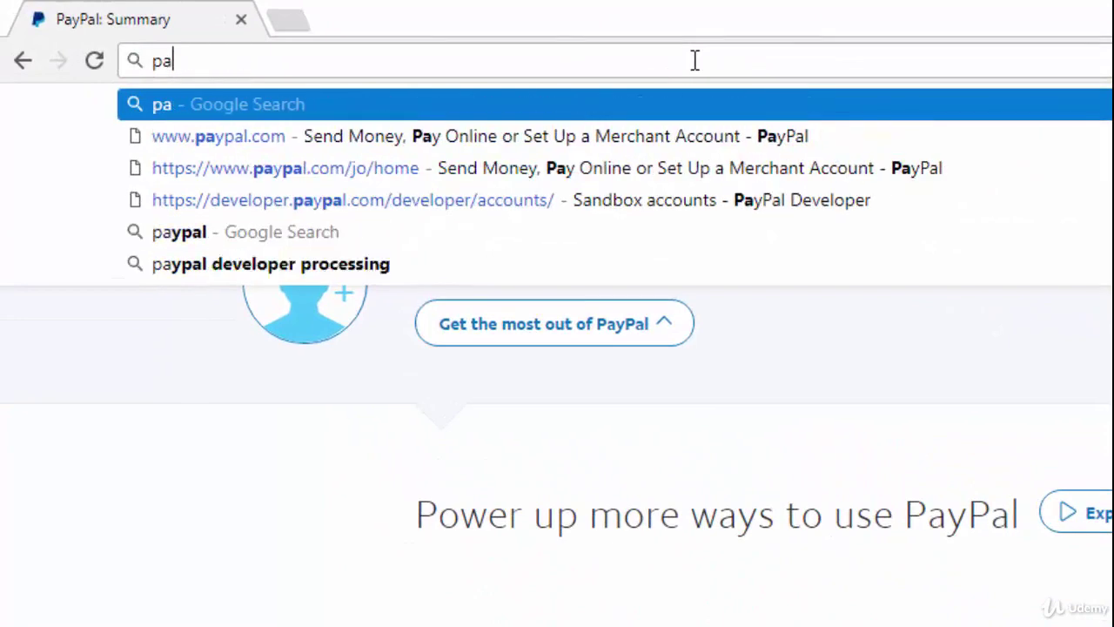
key(BackSpace)
key(BackSpace)
text(dev)
key(Return)
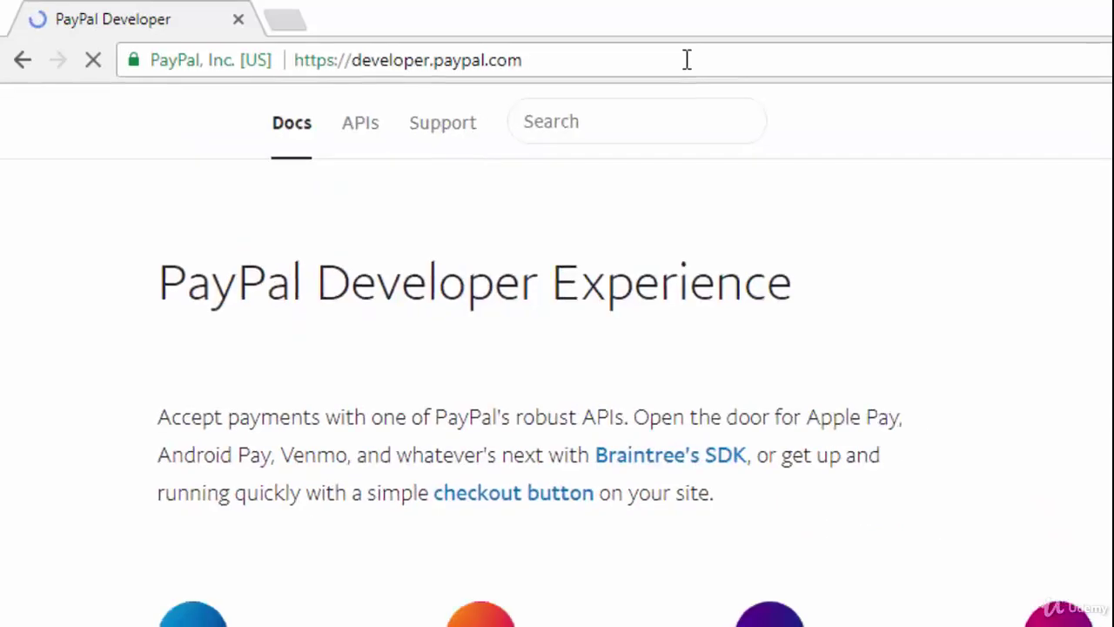
click(1056, 77)
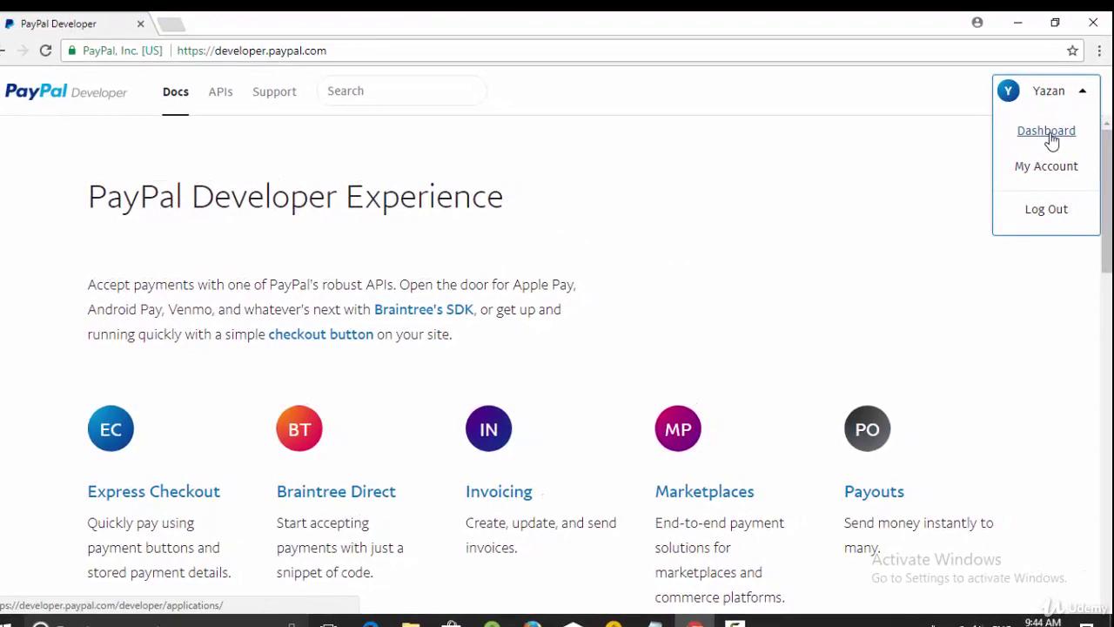
click(1047, 130)
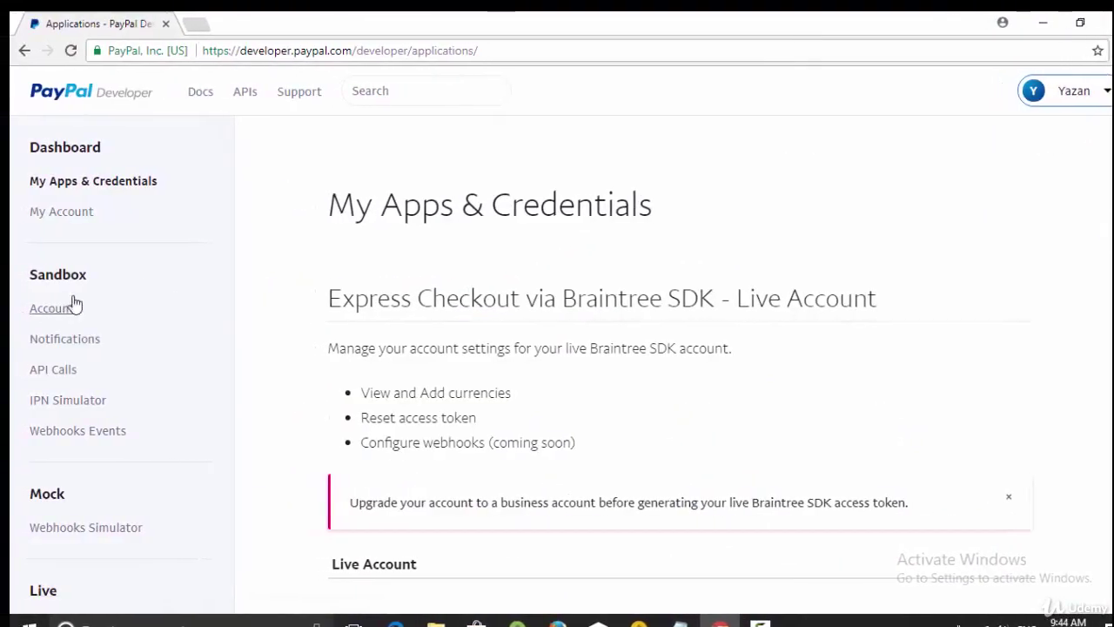
Open Sandbox Accounts, highlight 'merchant' and 'buyer' in the notes, then hide Notepad
click(38, 313)
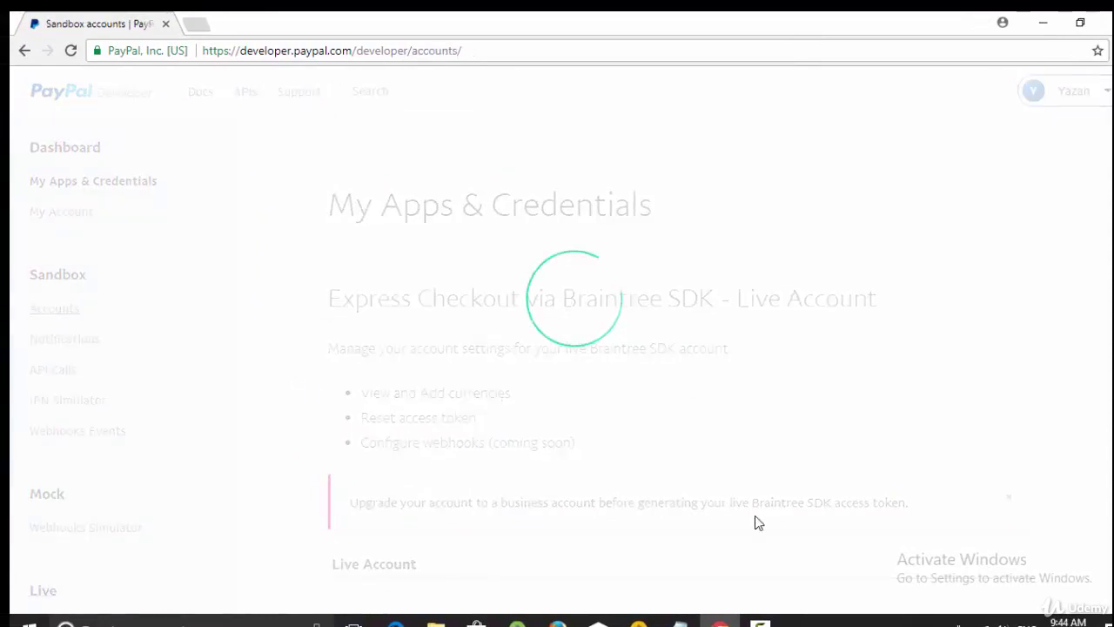
click(680, 619)
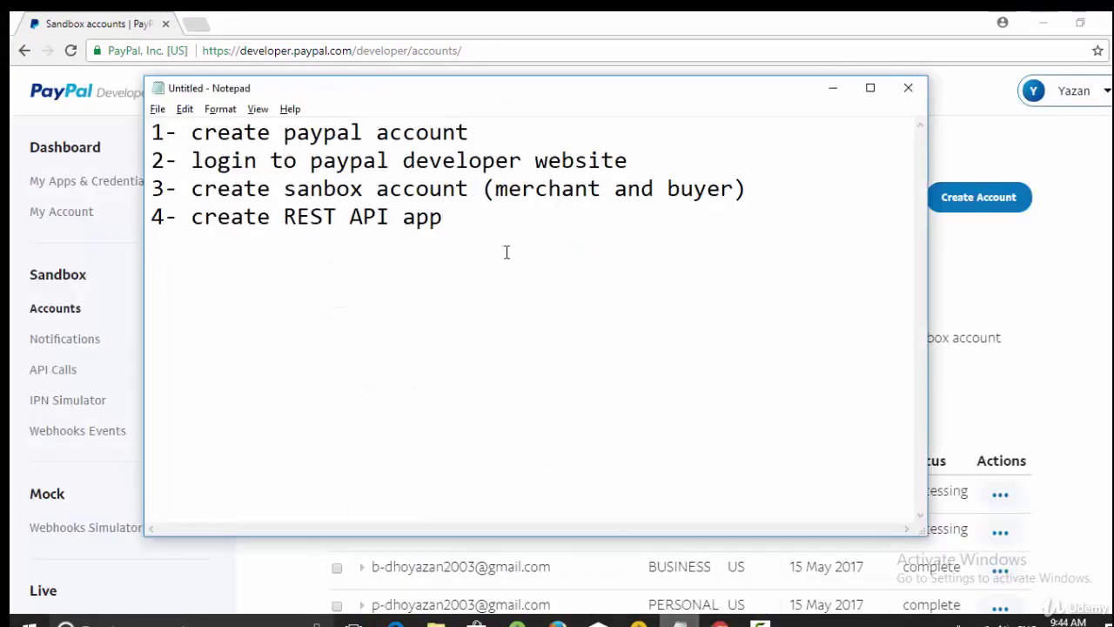
drag(496, 189, 602, 189)
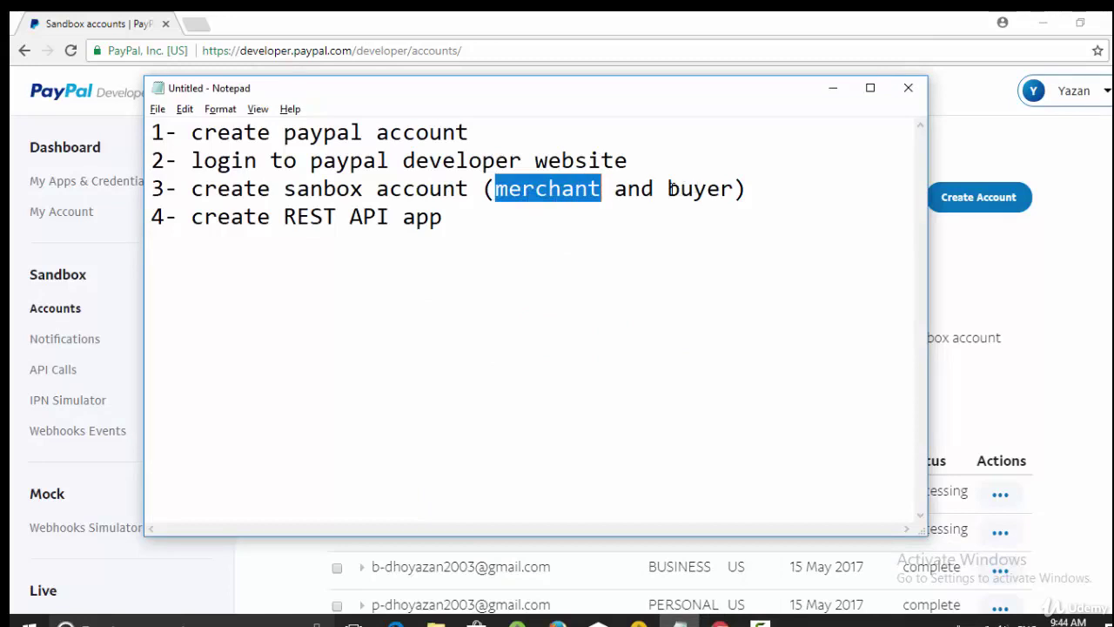
drag(668, 189, 731, 189)
click(732, 189)
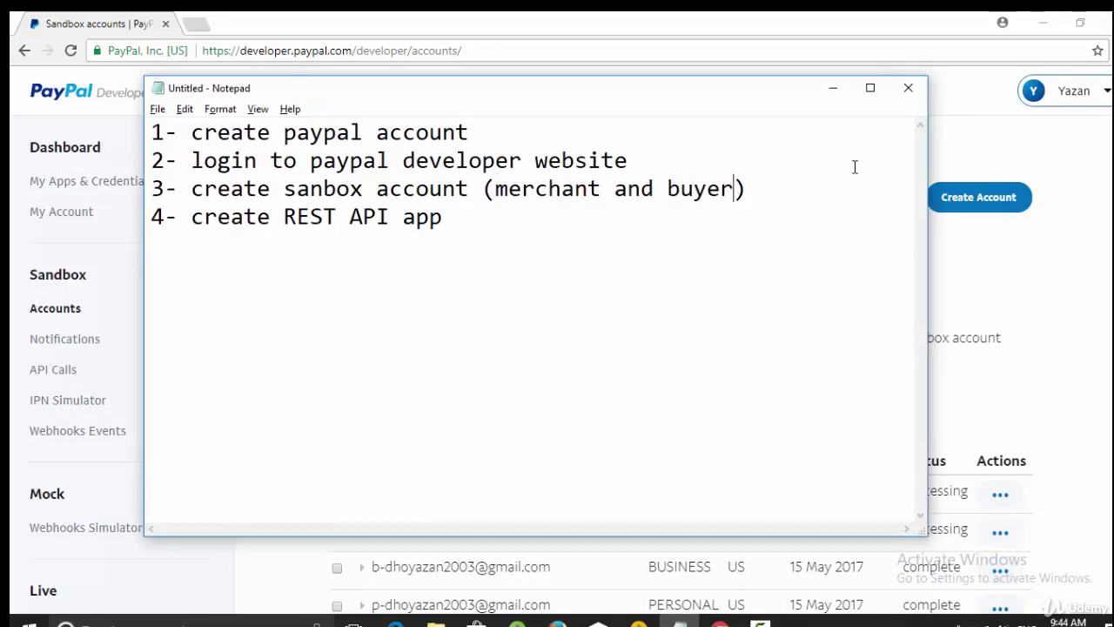
click(833, 88)
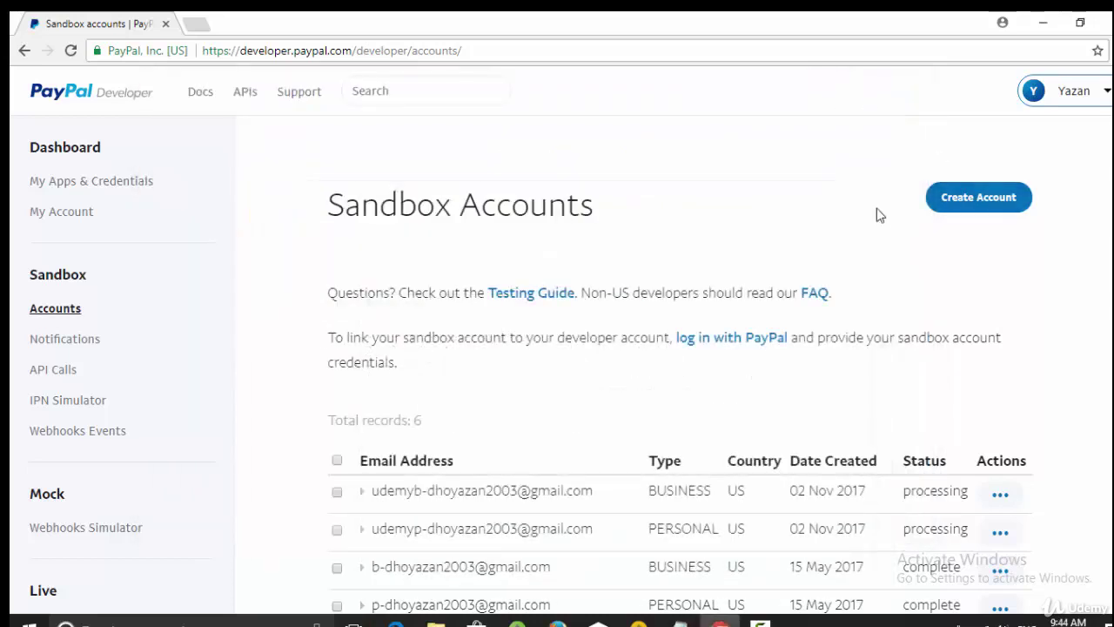
Open Create Account and try the Email, Password and PayPal Balance fields
click(962, 202)
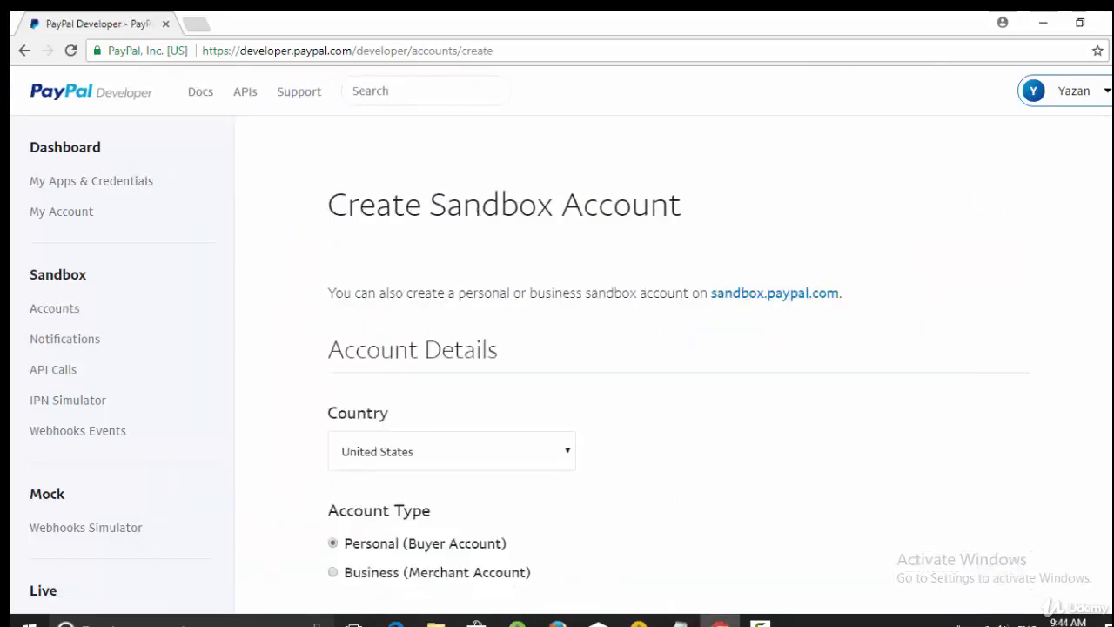
scroll(557, 391, down, 3)
scroll(557, 391, down, 2)
scroll(557, 392, up, 1)
scroll(557, 392, up, 1)
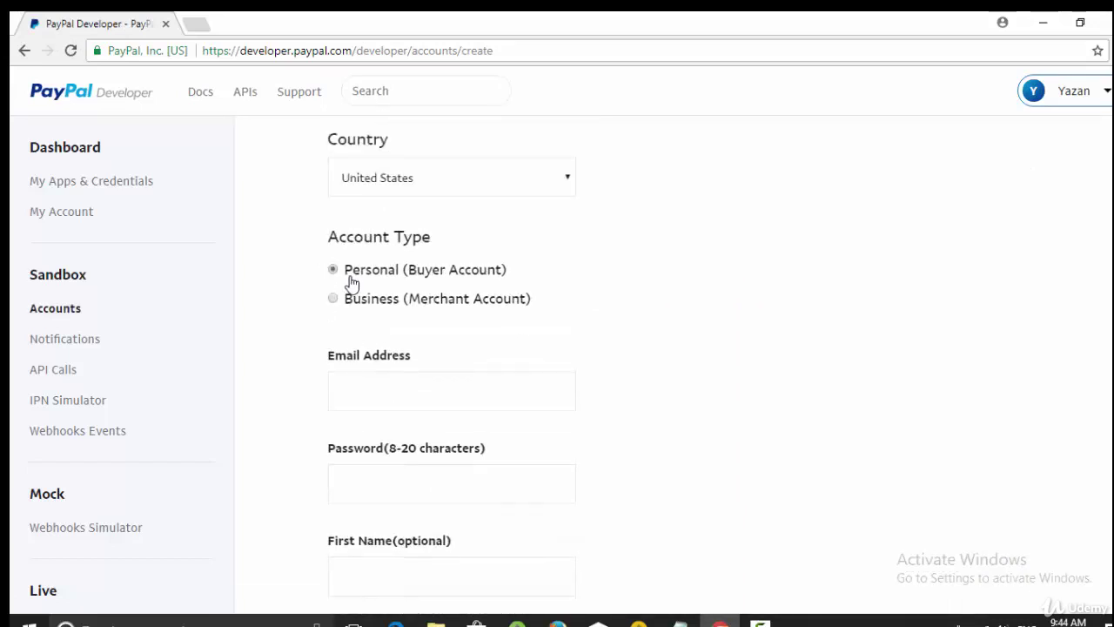
click(398, 403)
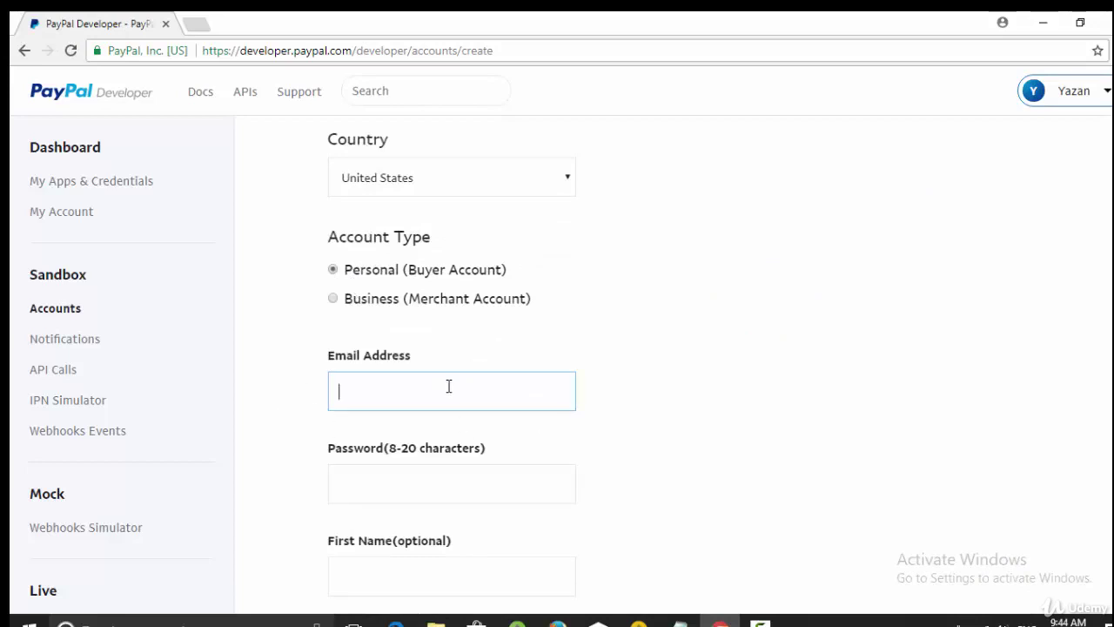
click(377, 481)
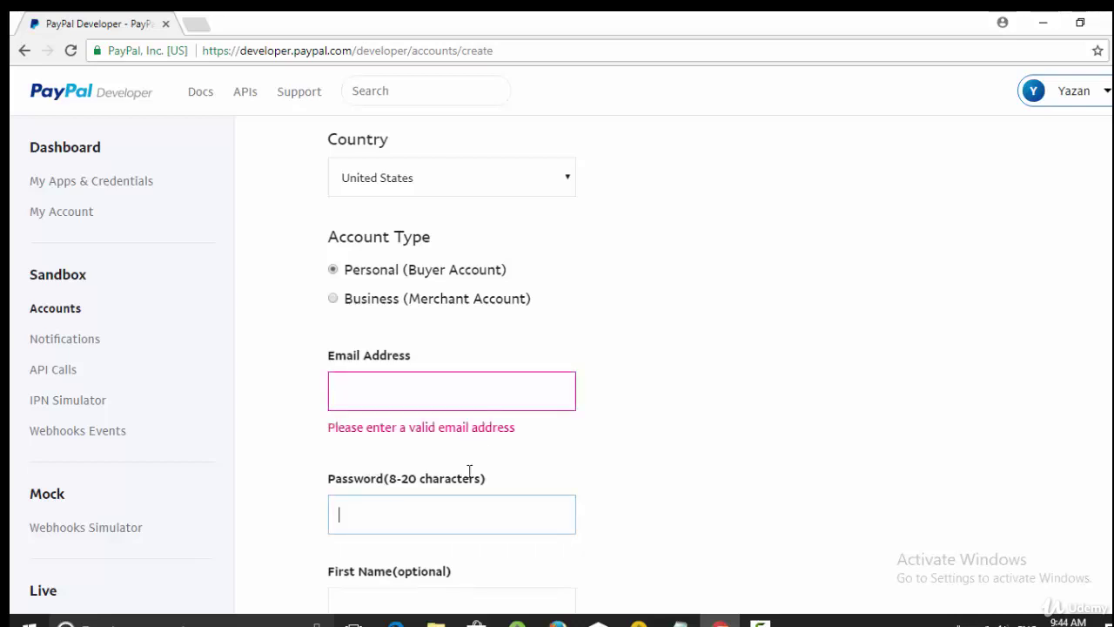
scroll(451, 392, down, 5)
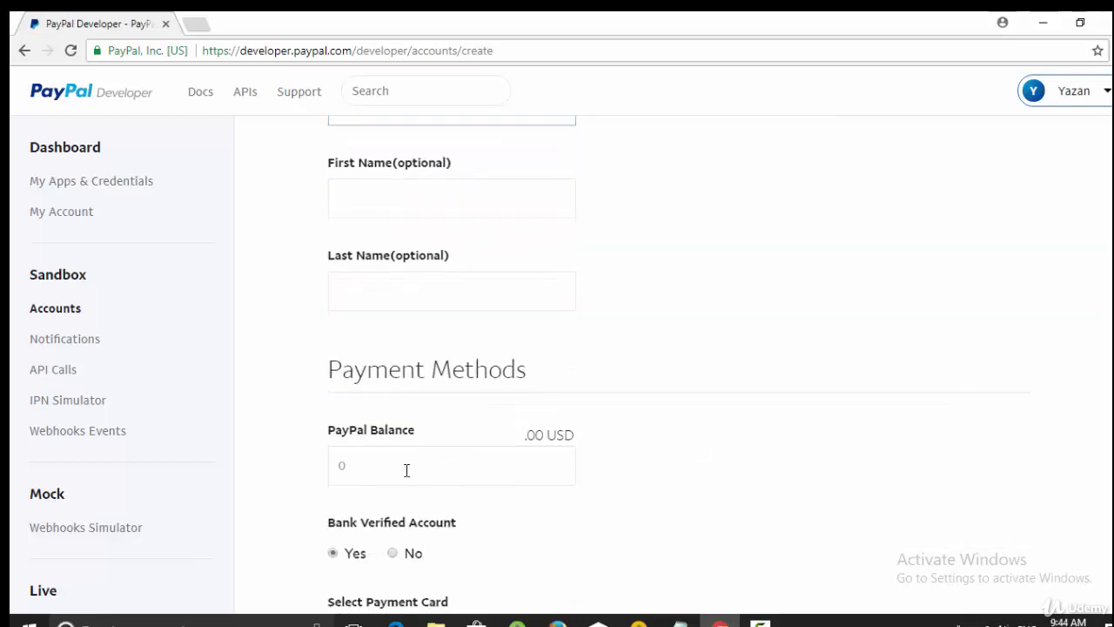
click(406, 471)
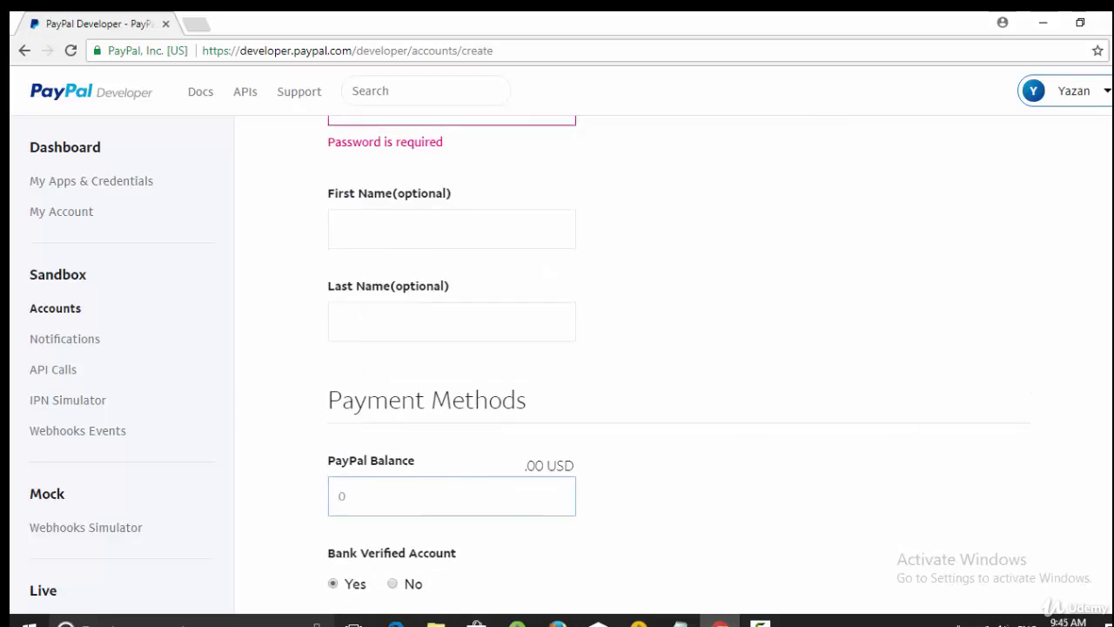
scroll(1079, 452, up, 8)
scroll(679, 392, up, 1)
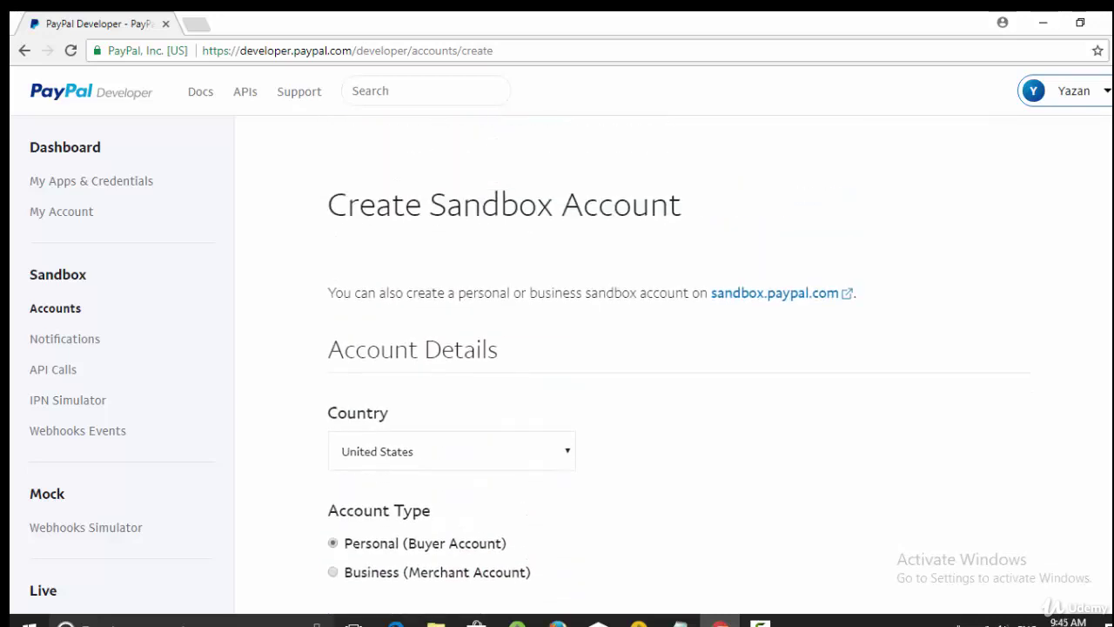
Return to Sandbox Accounts, reopen Create Account, then go back to the accounts list
click(55, 309)
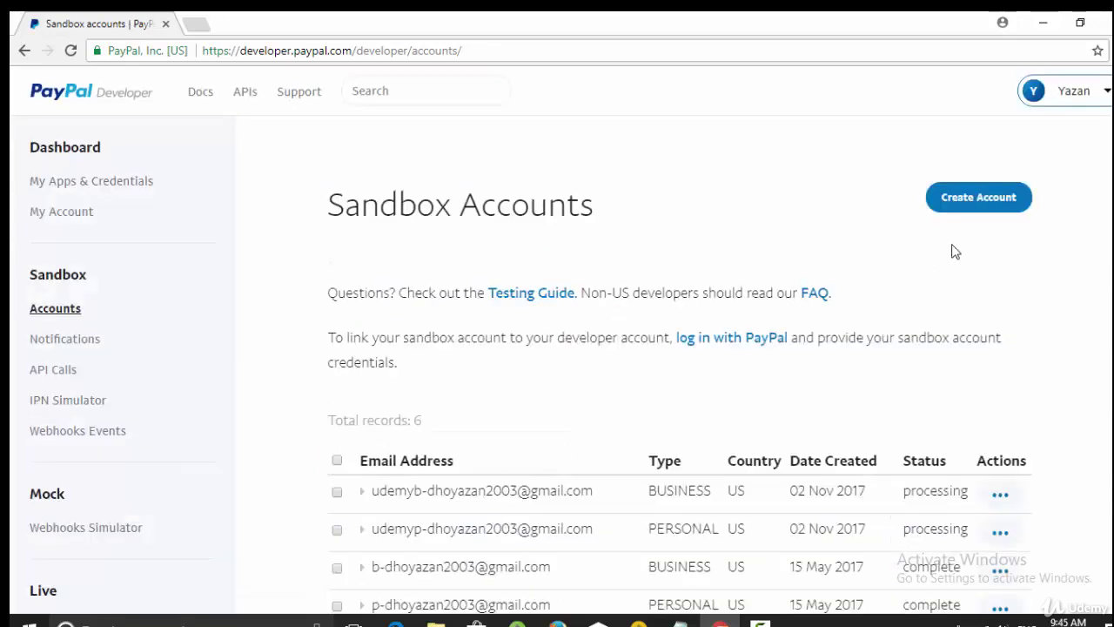
click(967, 199)
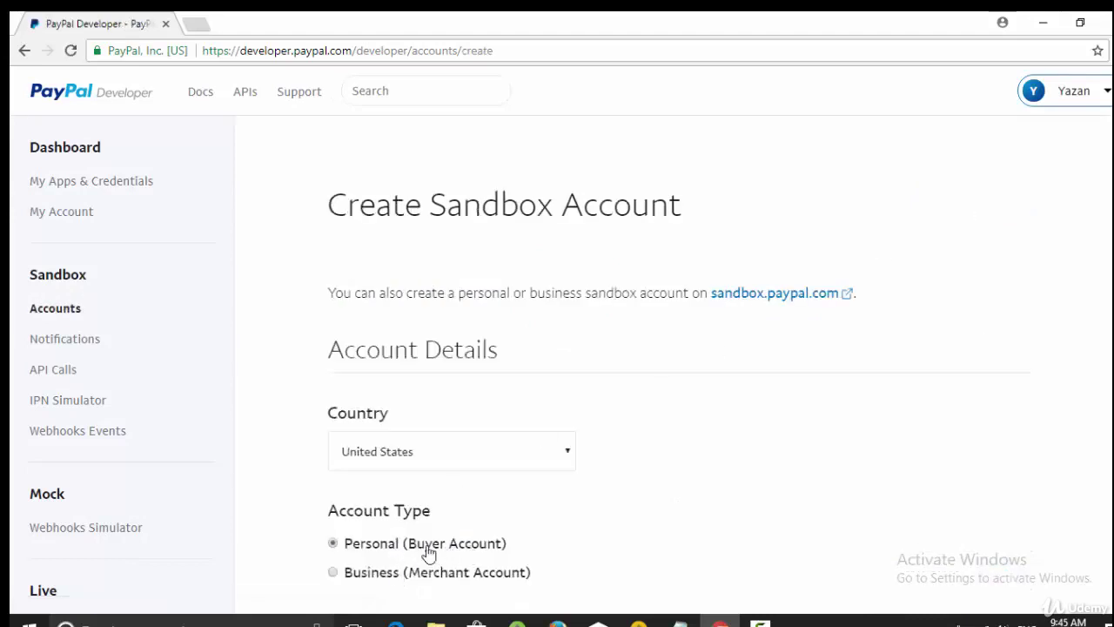
scroll(518, 535, down, 1)
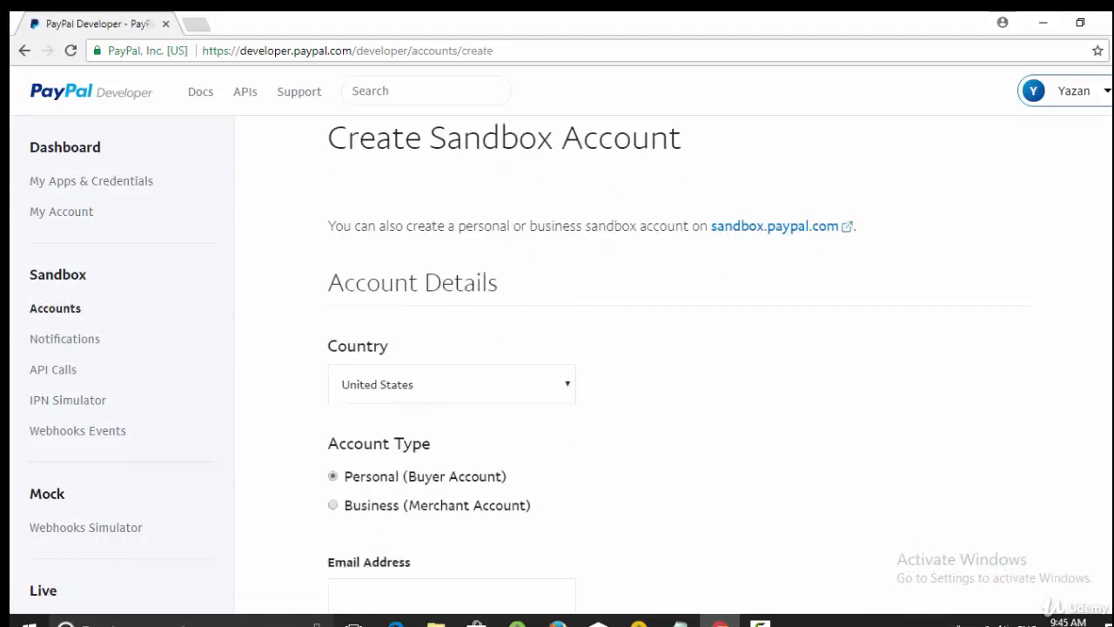
scroll(592, 414, down, 1)
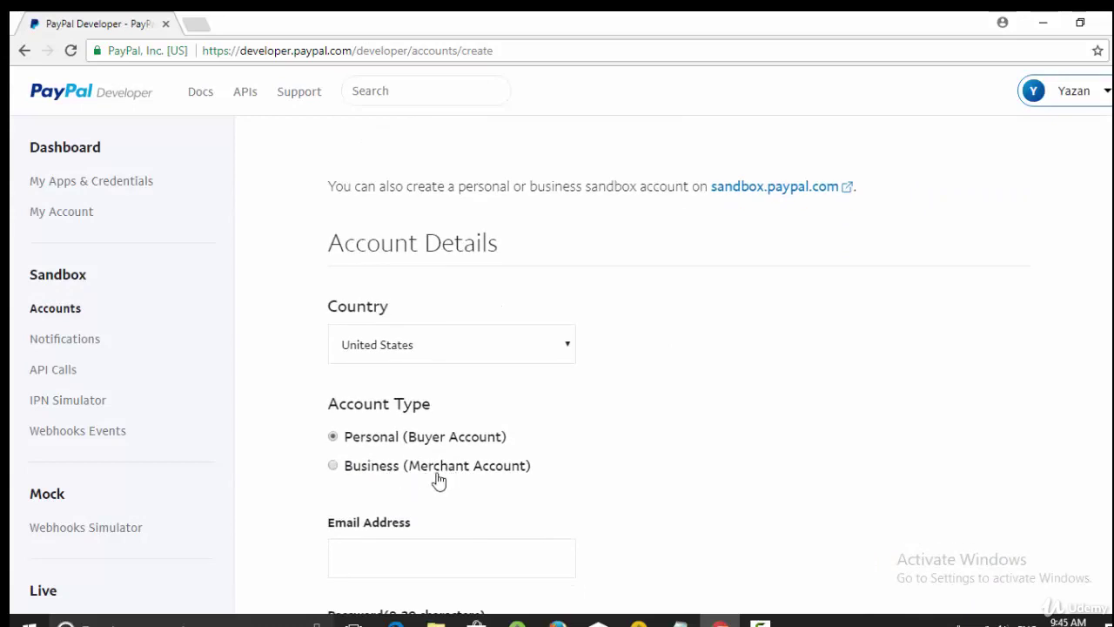
click(55, 308)
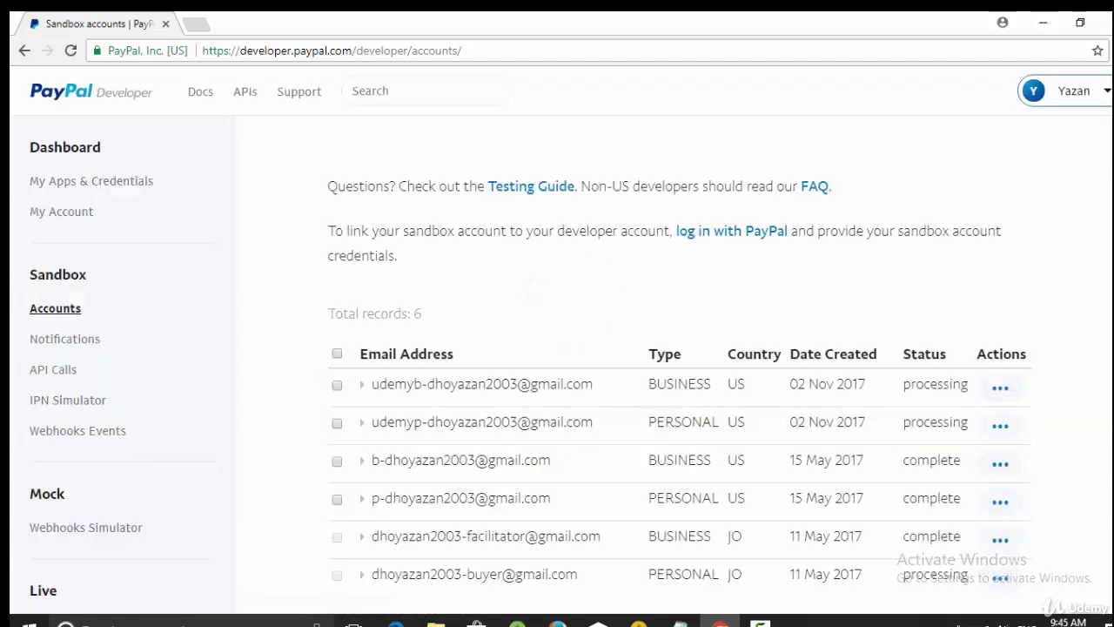
scroll(557, 391, down, 2)
scroll(557, 392, down, 2)
scroll(557, 391, down, 1)
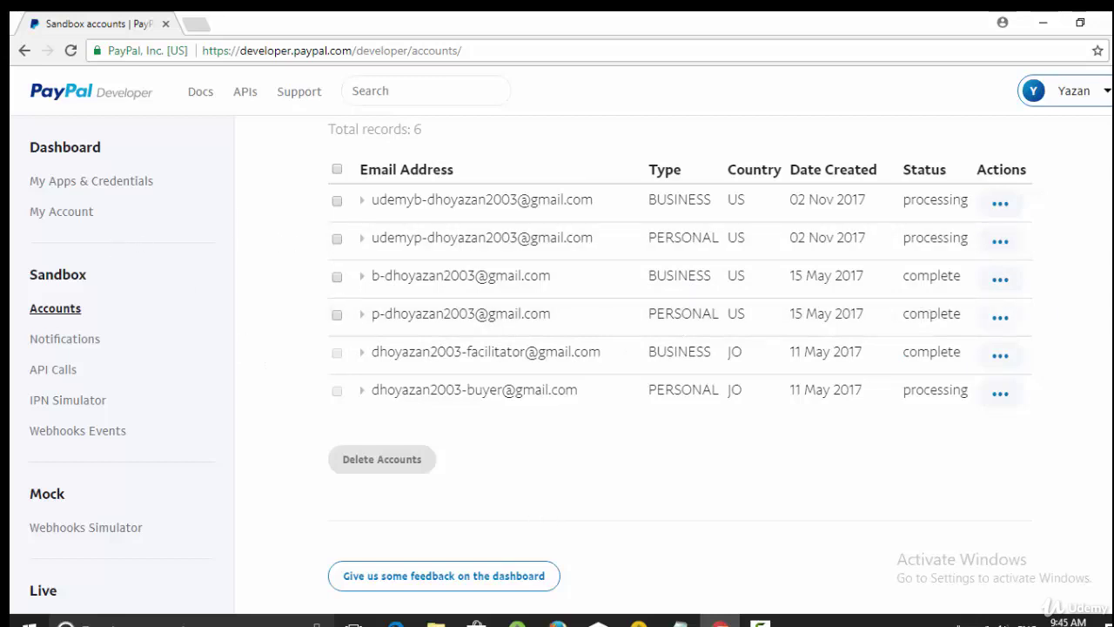
Open My Apps & Credentials to view the REST API apps, including YazanTestApp
click(91, 181)
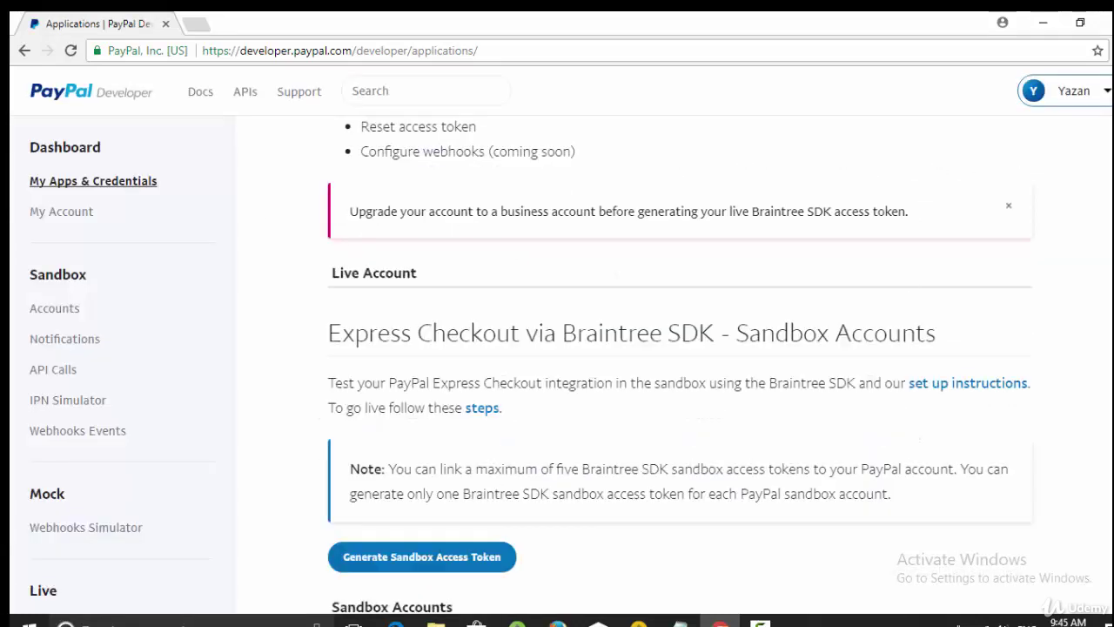
scroll(912, 409, down, 3)
scroll(912, 409, down, 3)
scroll(912, 409, down, 3)
scroll(912, 409, down, 2)
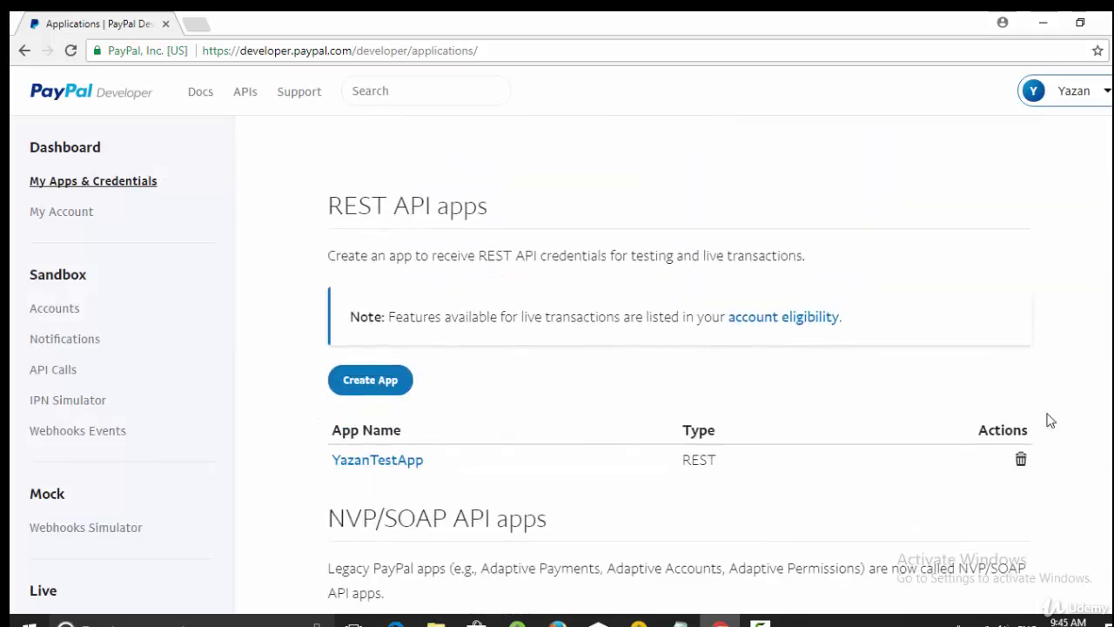
Start a new REST API app, keep the current sandbox account, and name it 'test'
click(392, 386)
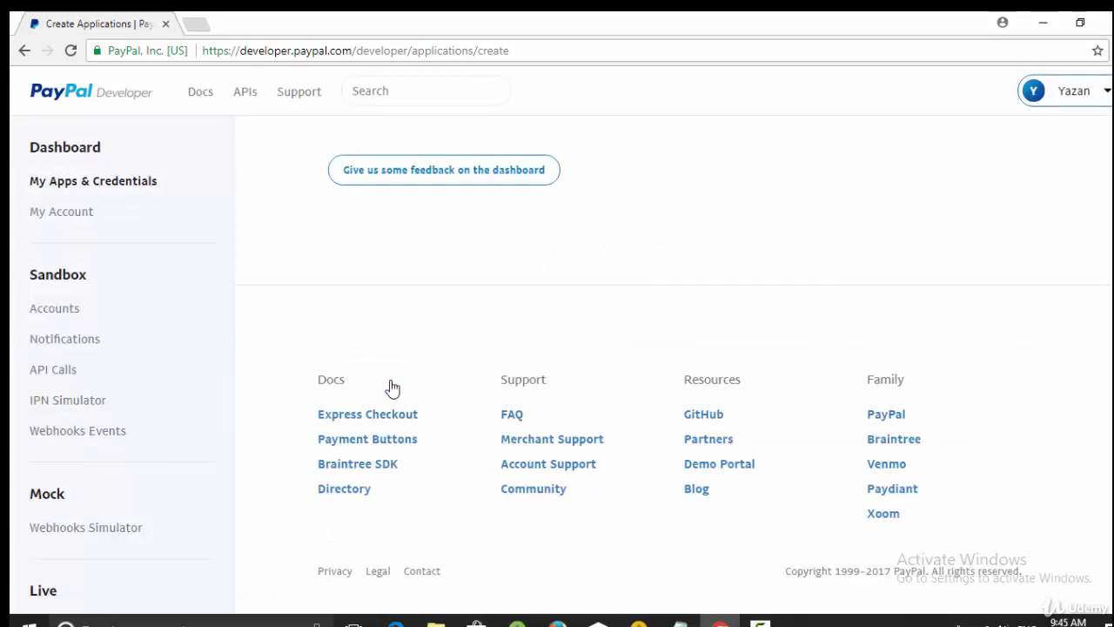
scroll(696, 305, up, 3)
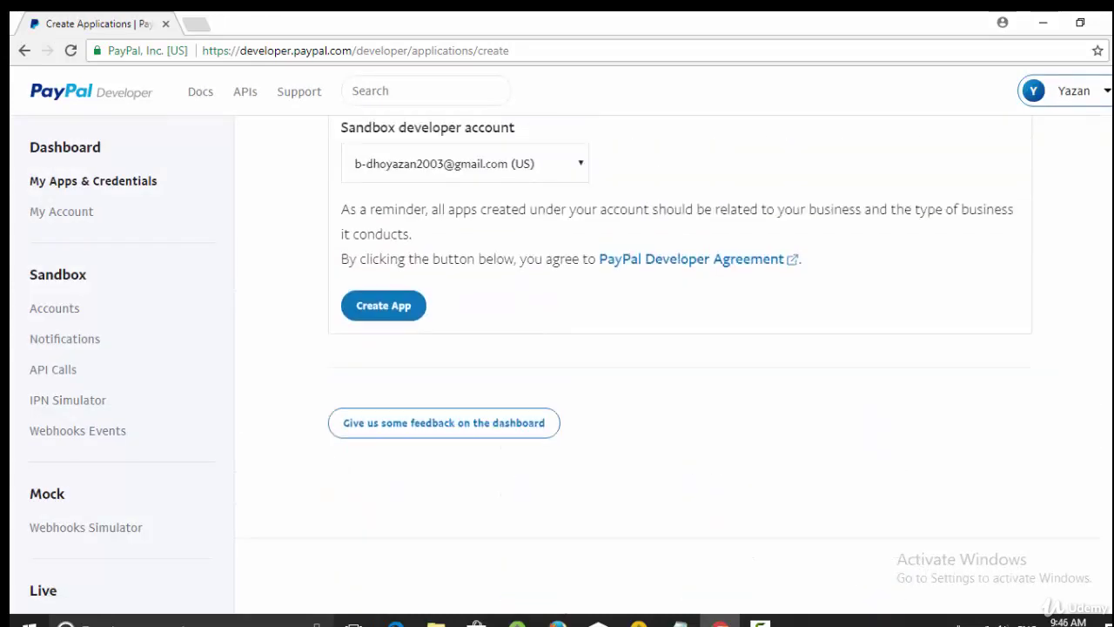
scroll(697, 304, up, 3)
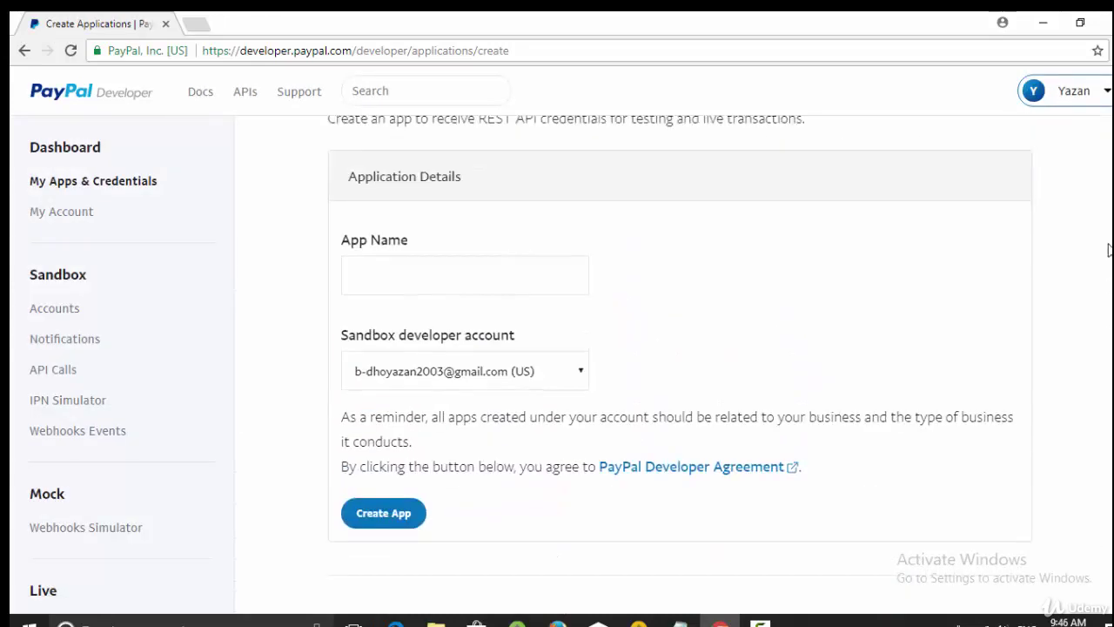
click(435, 373)
click(424, 380)
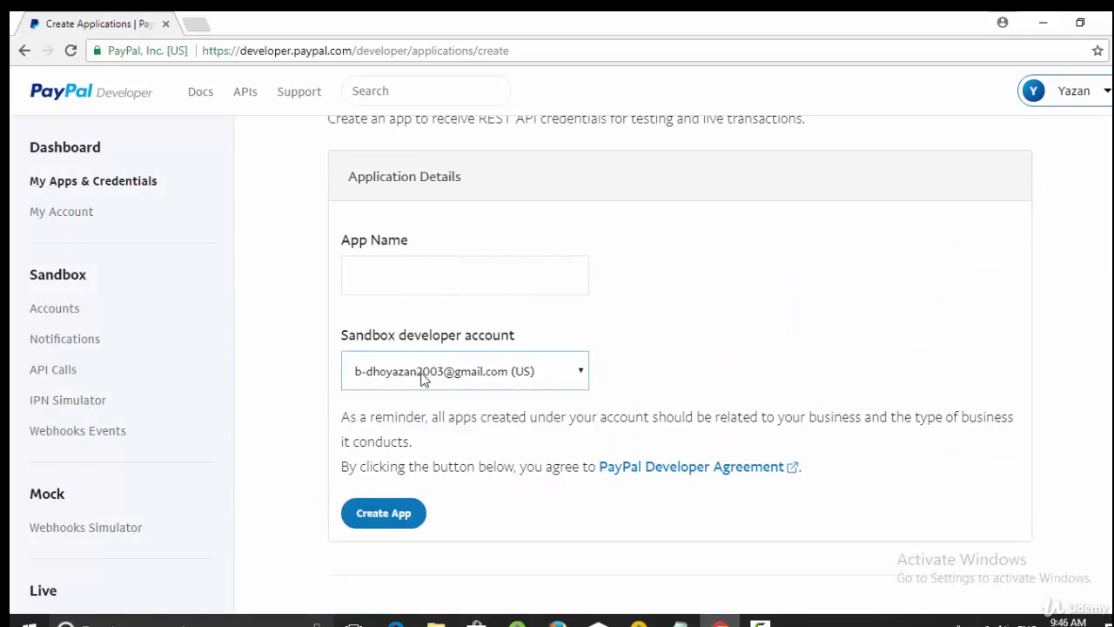
click(420, 270)
text(test)
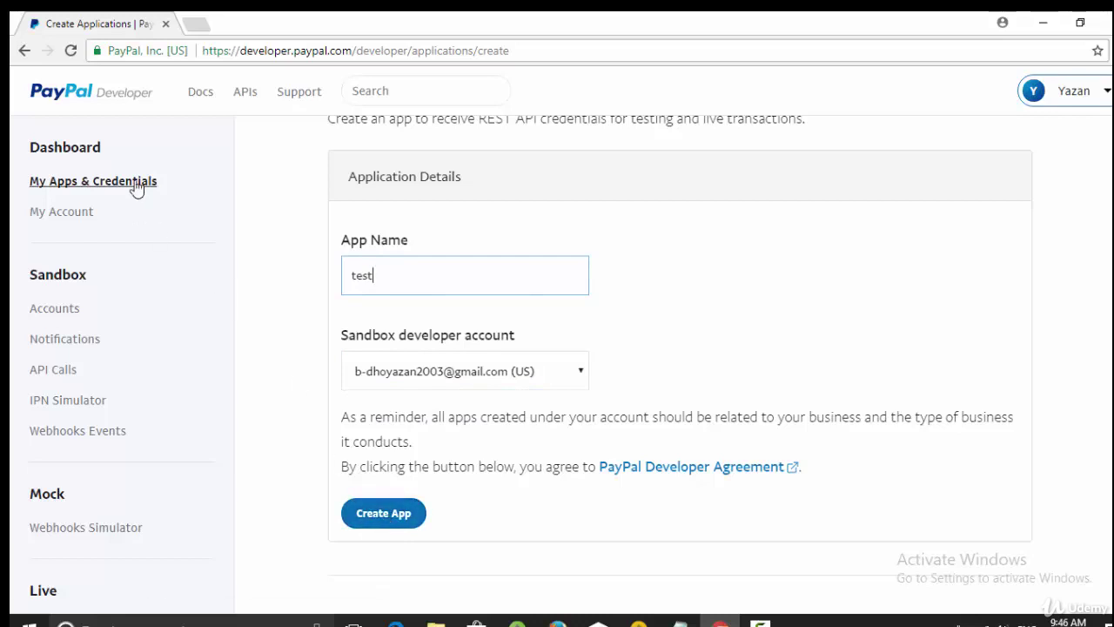
Leave the 'test' app unsaved and open YazanTestApp from My Apps & Credentials
click(136, 185)
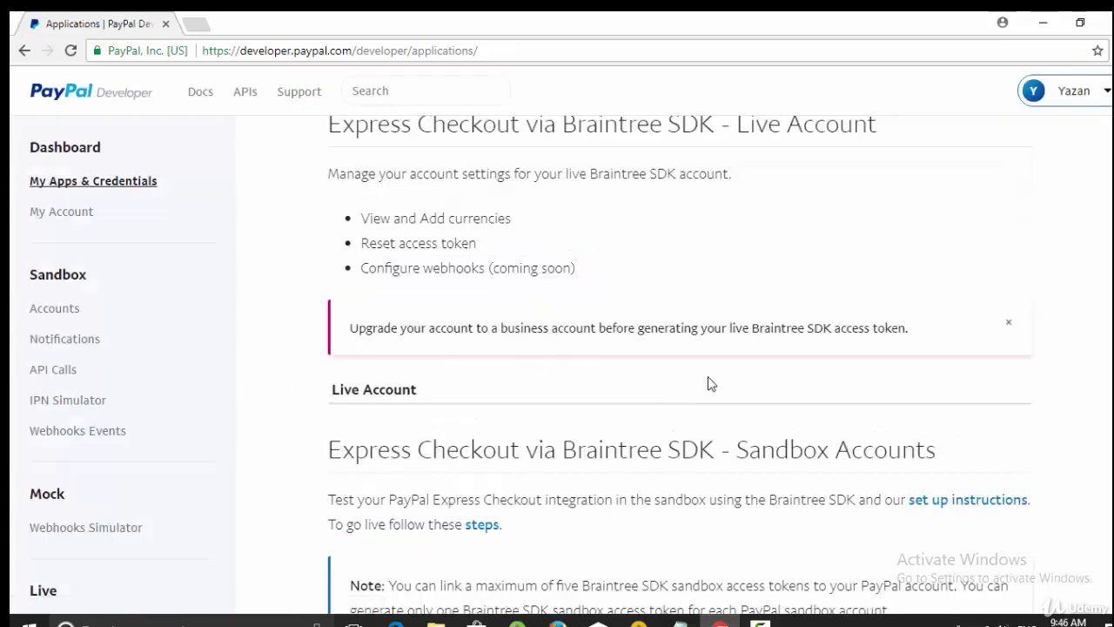
scroll(679, 348, down, 3)
scroll(679, 348, down, 2)
scroll(678, 348, down, 2)
scroll(679, 348, down, 3)
scroll(679, 348, down, 2)
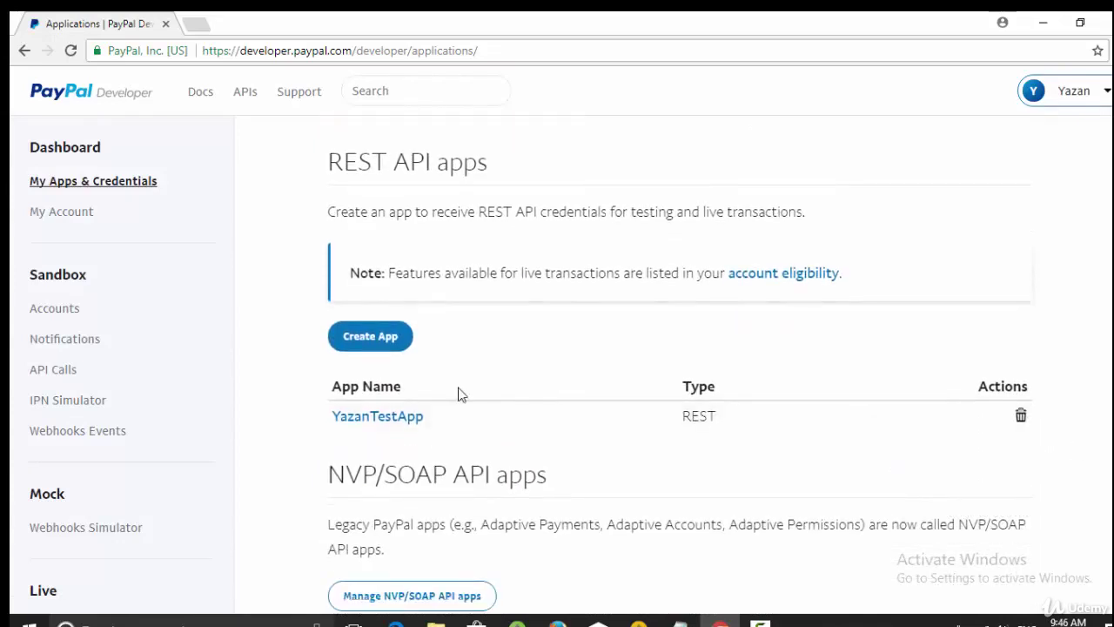
click(399, 419)
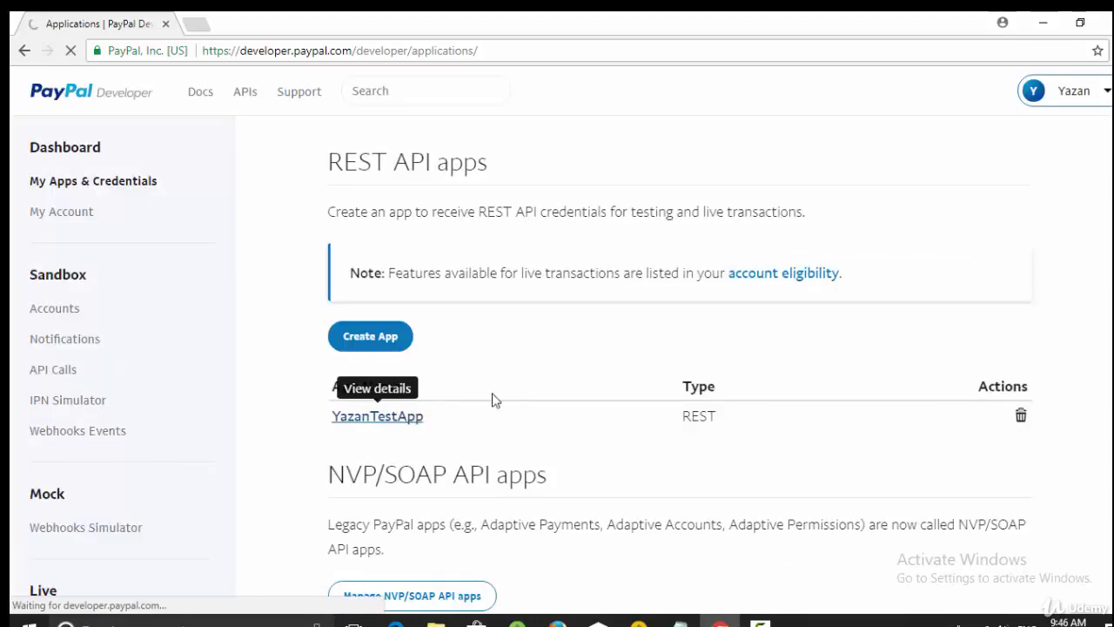
scroll(492, 400, down, 1)
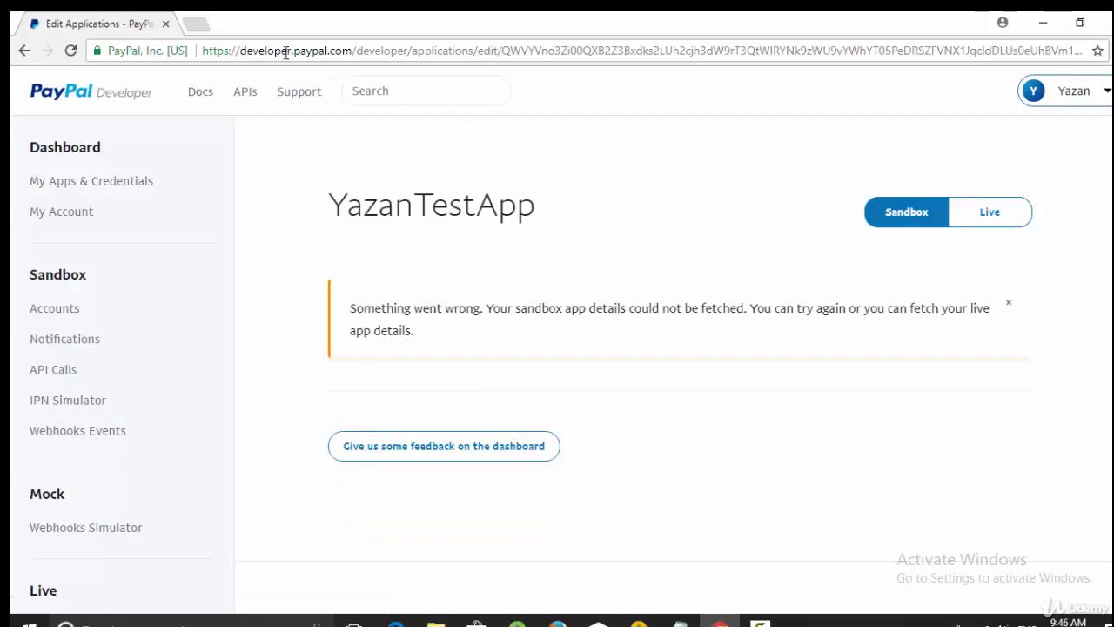
Reload YazanTestApp's details page after the fetch error and highlight its full sandbox Client ID
click(589, 51)
key(Return)
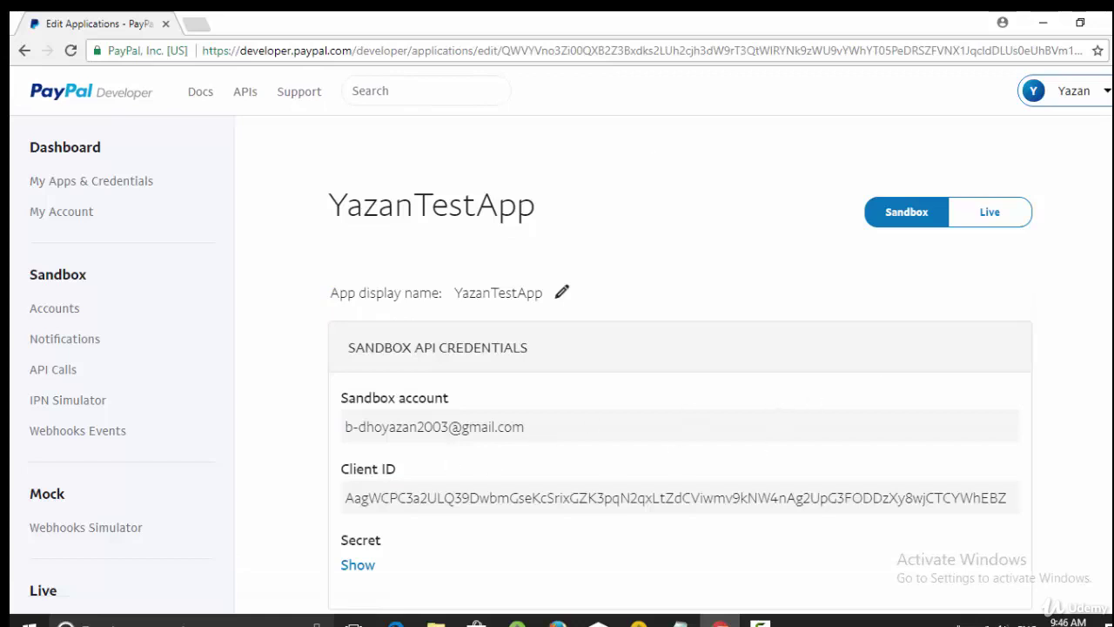
scroll(780, 414, down, 2)
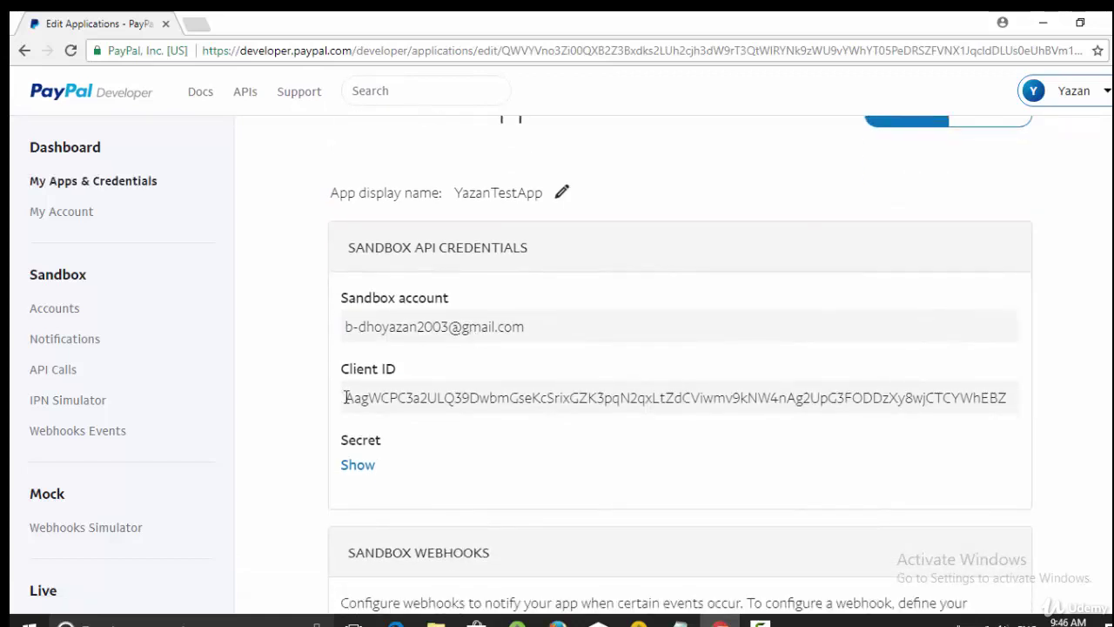
drag(346, 399, 1020, 397)
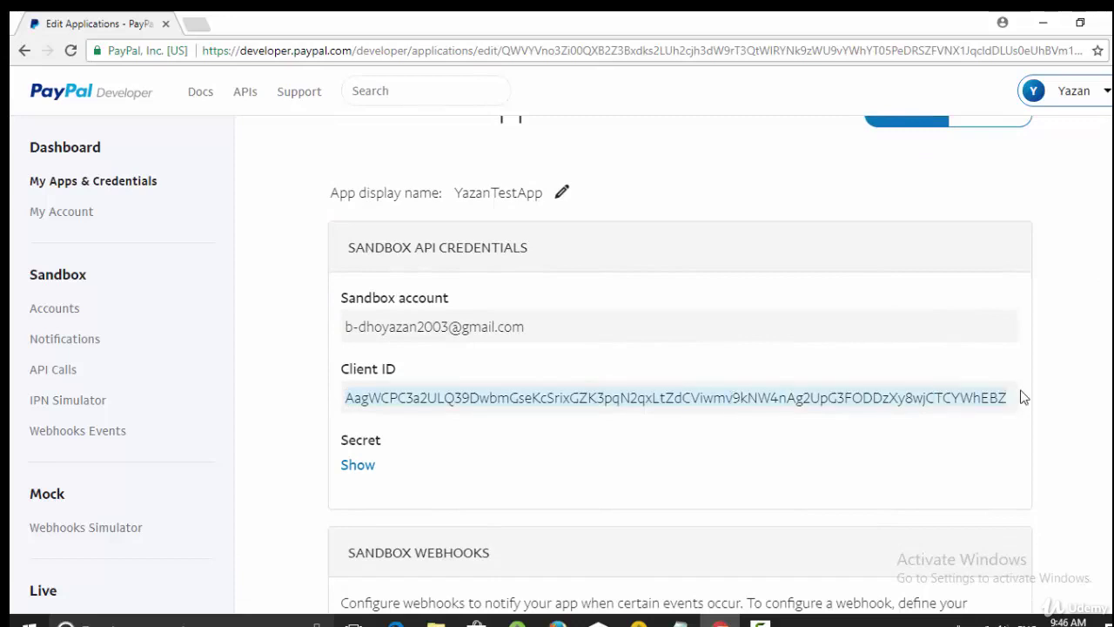